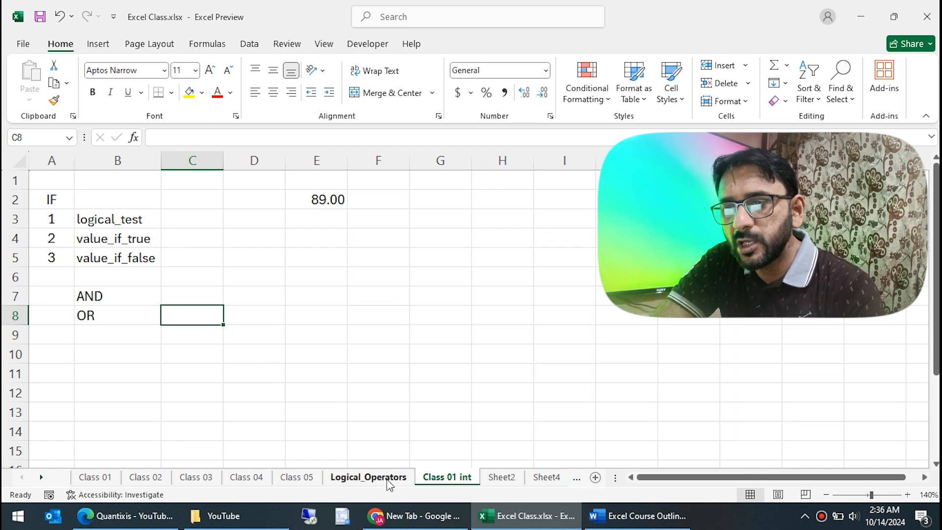
Review the six logical operators and their examples on the Logical_Operators sheet.
click(373, 477)
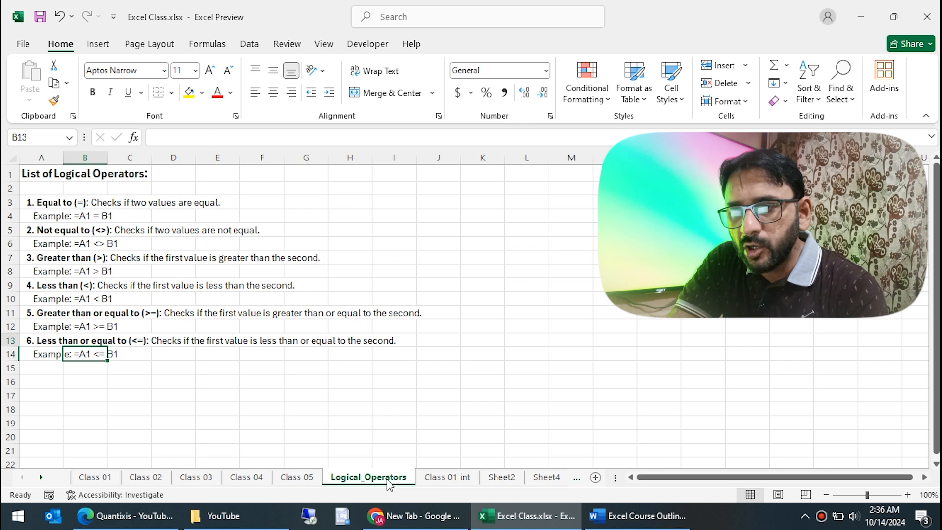
key(Up)
key(Up)
key(Up)
key(Up)
key(Up)
key(Up)
key(Up)
key(Up)
key(Up)
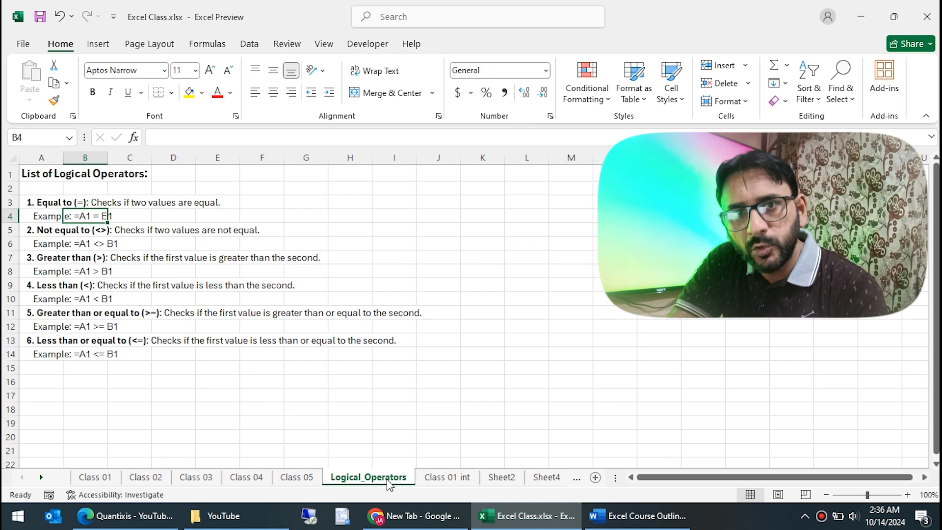
key(Up)
key(Down)
key(Down)
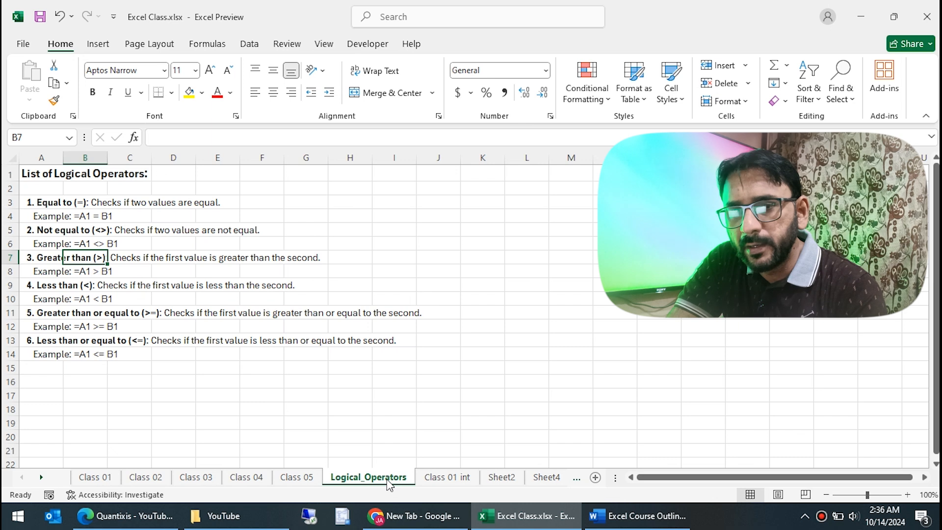
key(Down)
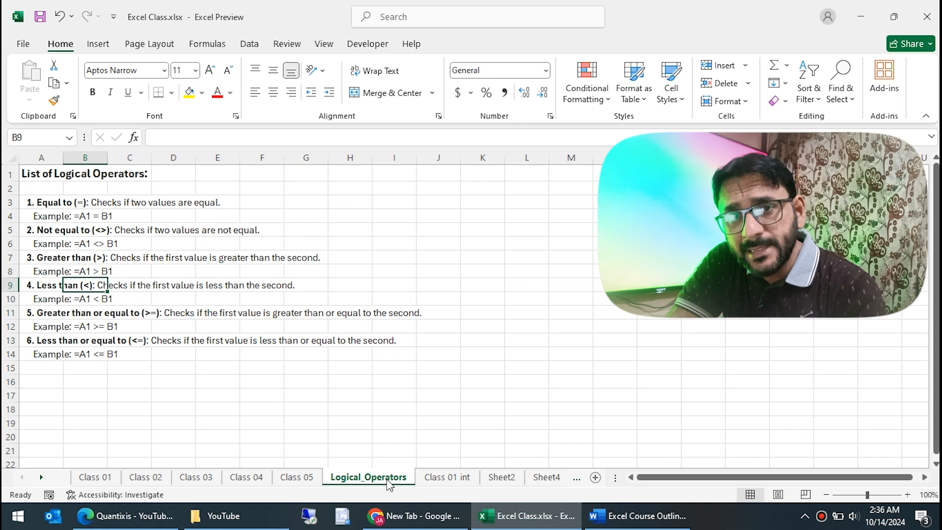
key(Down)
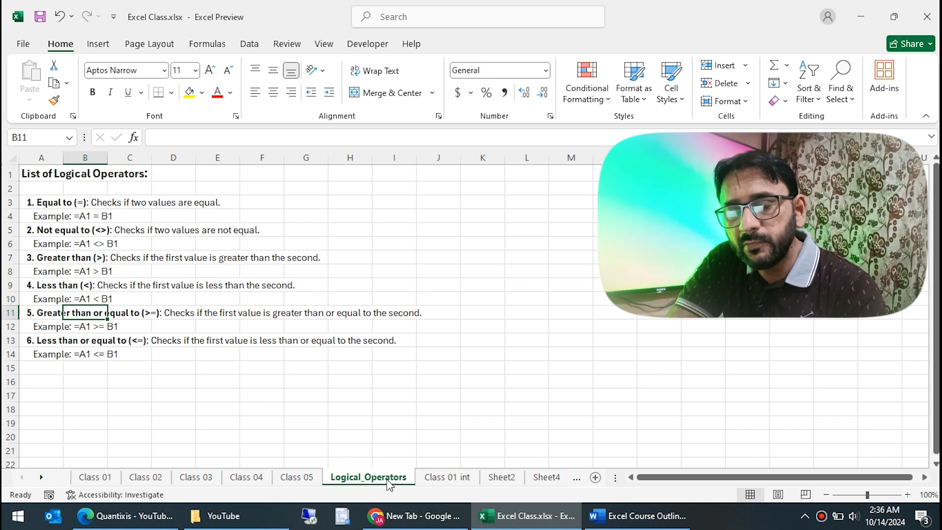
key(Down)
key(Down)
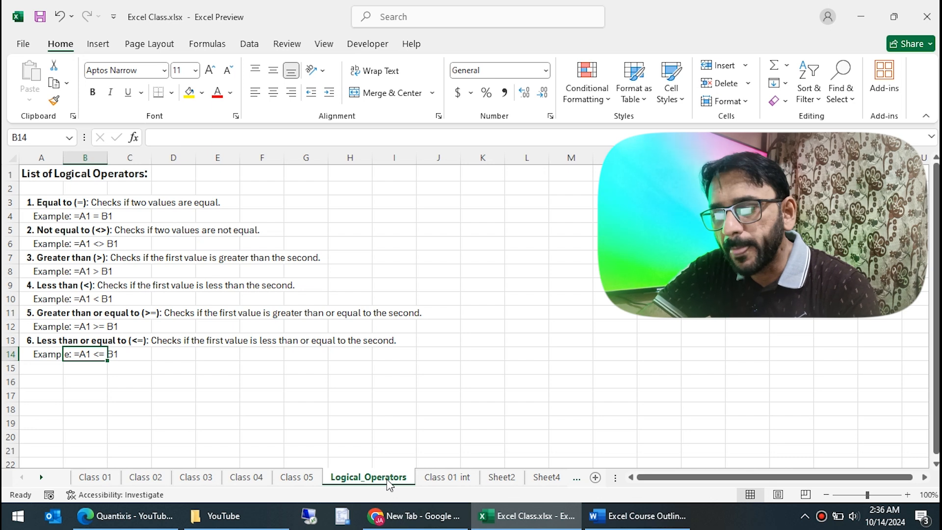
Return to the Class 01 int sheet and start an IF function in cell C3.
click(447, 477)
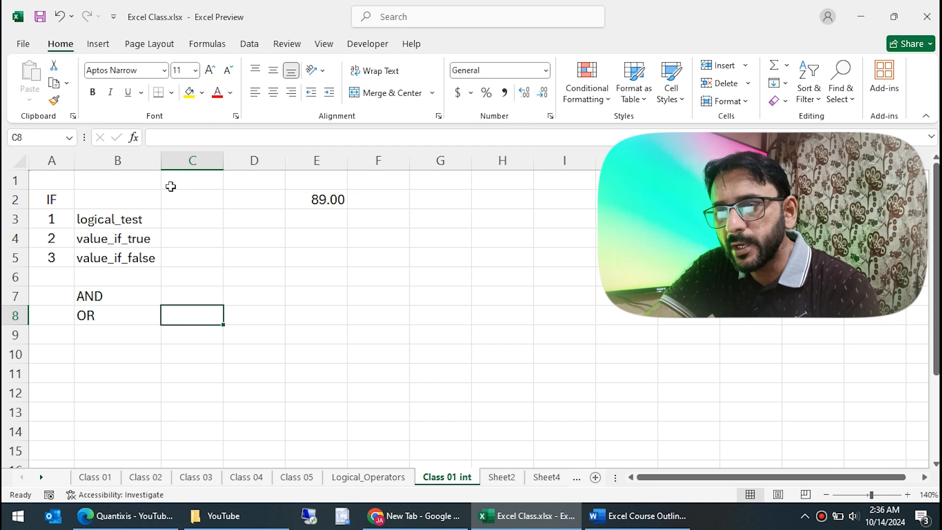
key(Up)
key(Up)
key(Up)
key(Up)
key(Up)
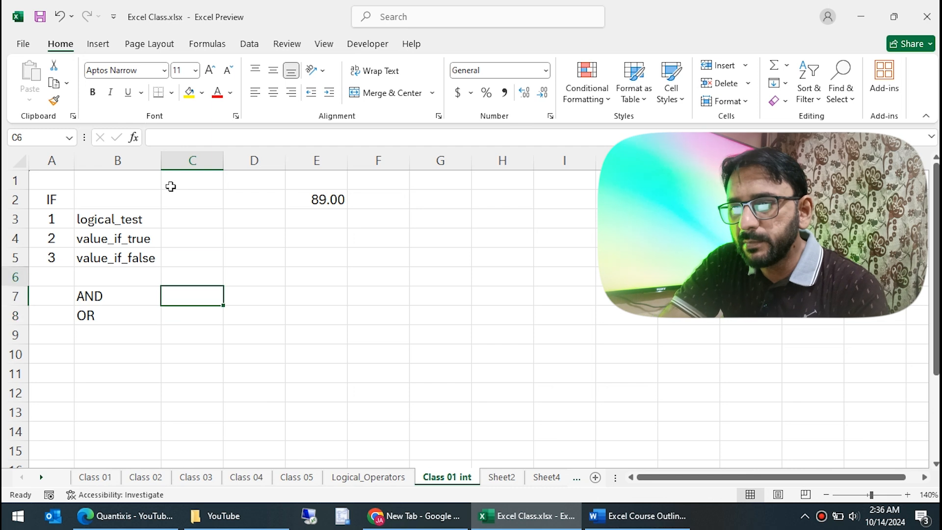
key(Right)
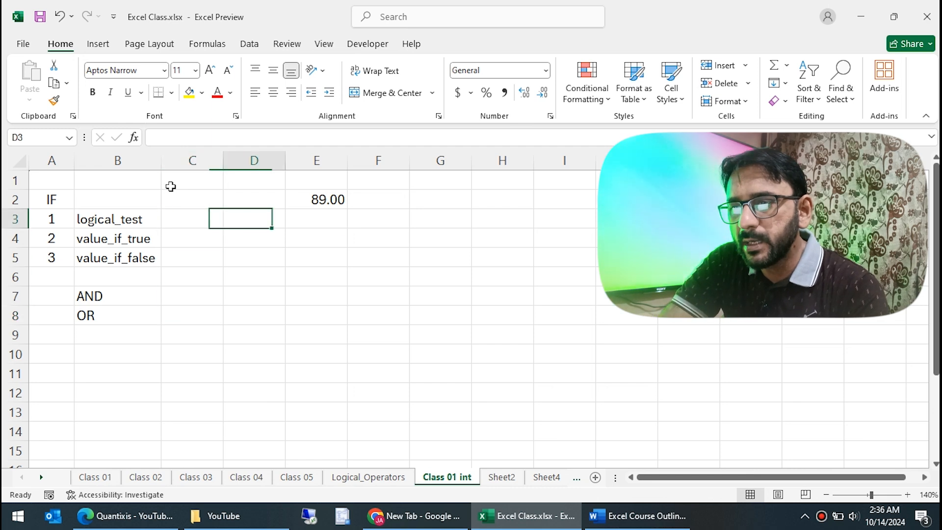
key(Up)
key(Right)
key(Down)
key(Down)
key(Down)
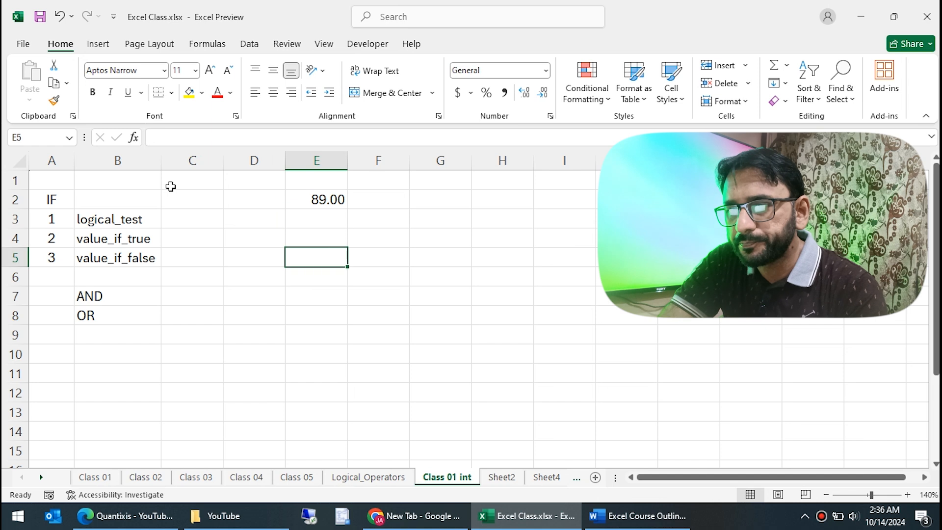
key(Left)
key(Up)
key(Left)
key(Up)
text(=)
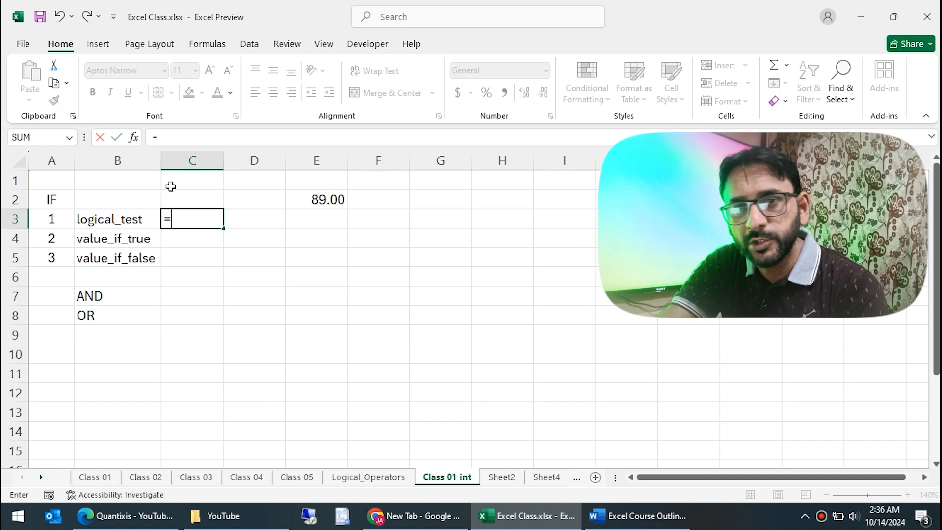
text(if)
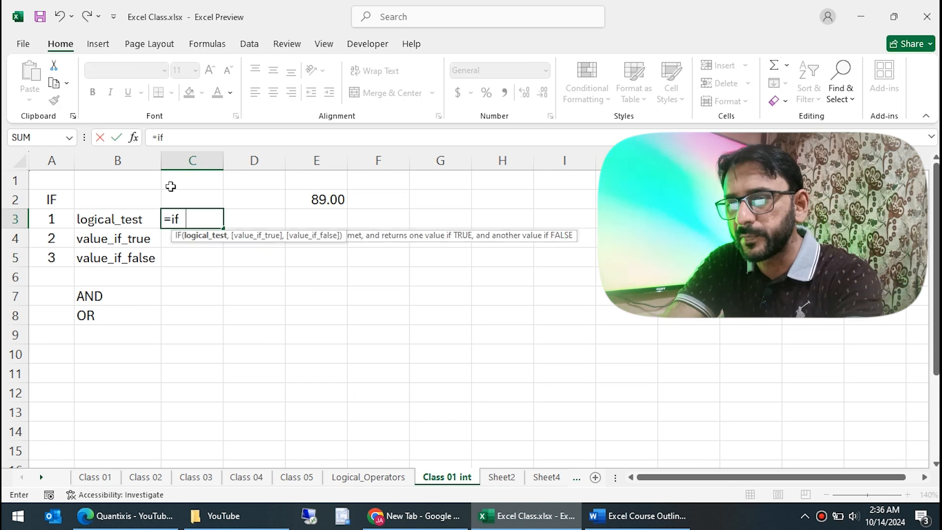
key(Tab)
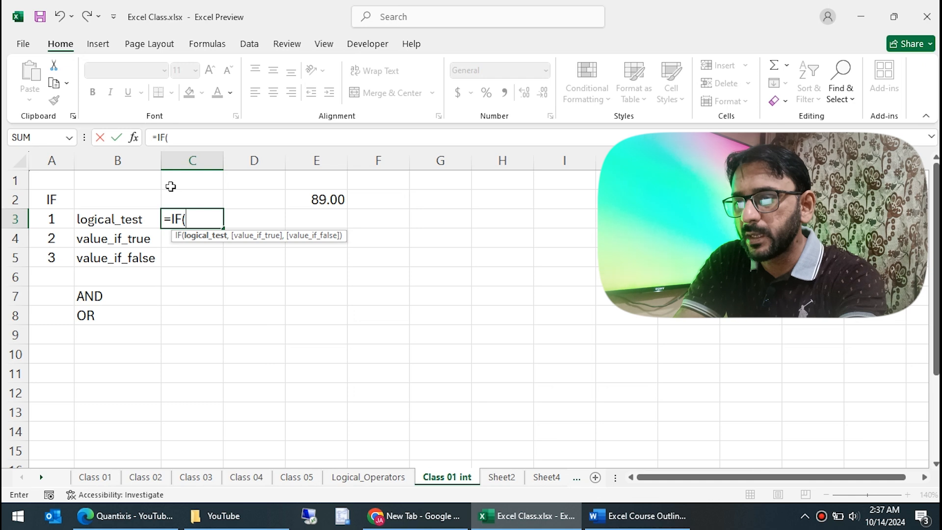
Complete the C3 formula as =IF(E2<90,"Less","Greater").
key(Right)
key(Right)
key(Up)
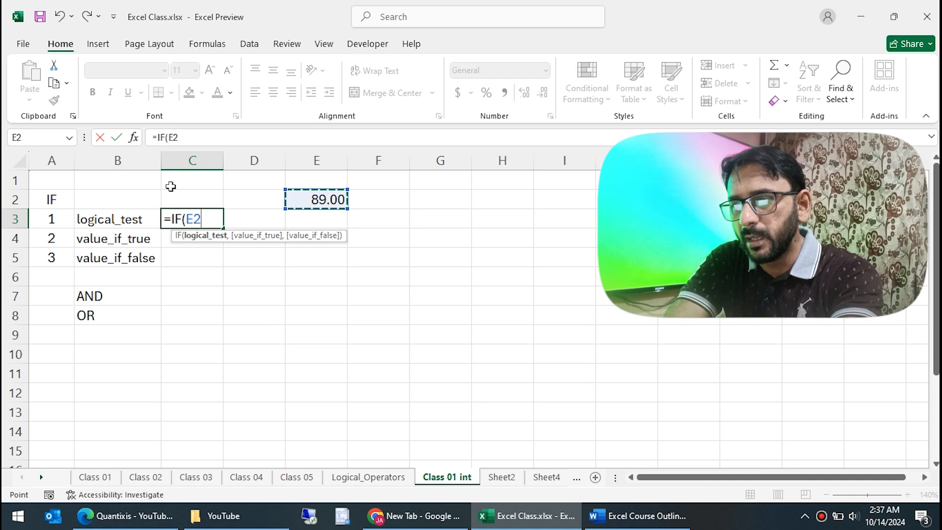
text(<)
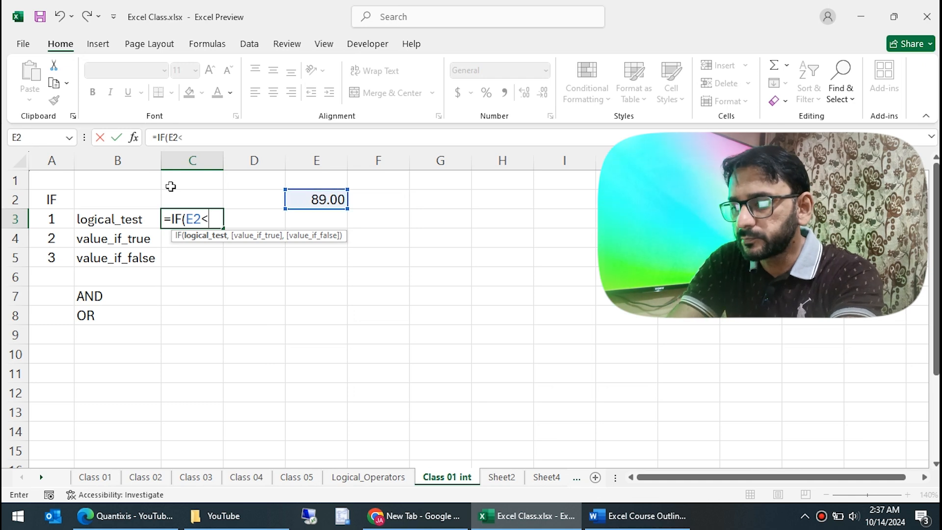
text(90)
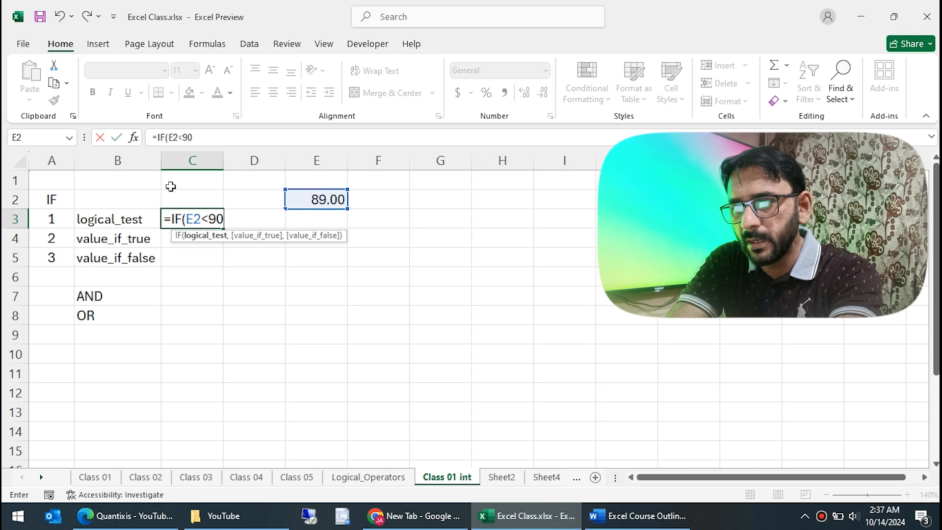
text(,)
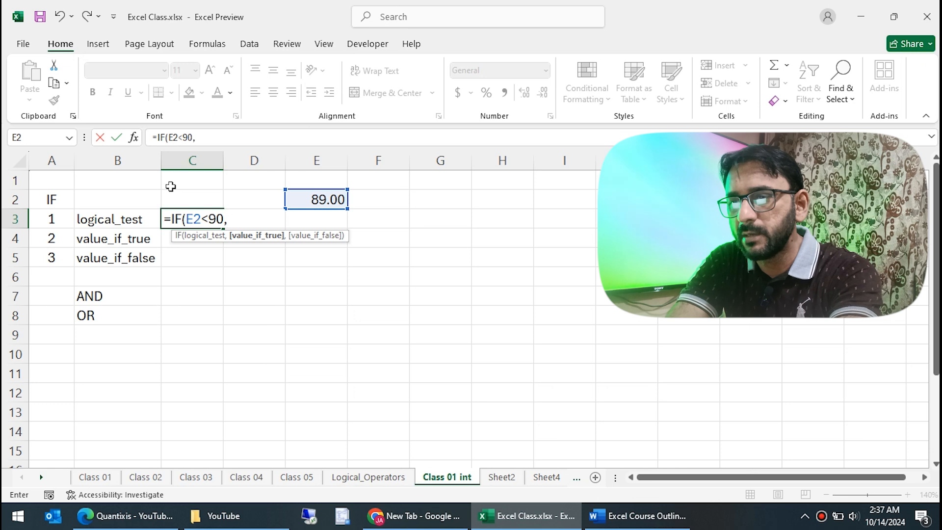
text("Less",)
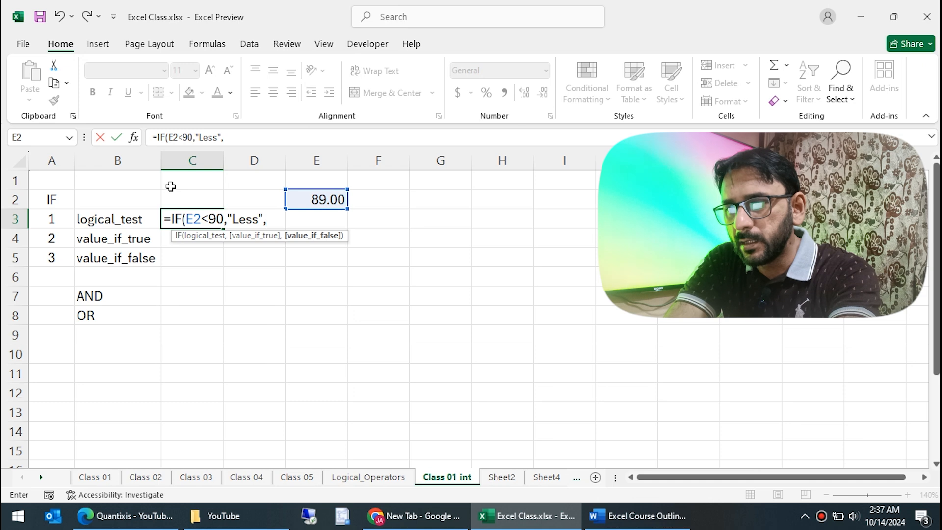
text(G)
key(BackSpace)
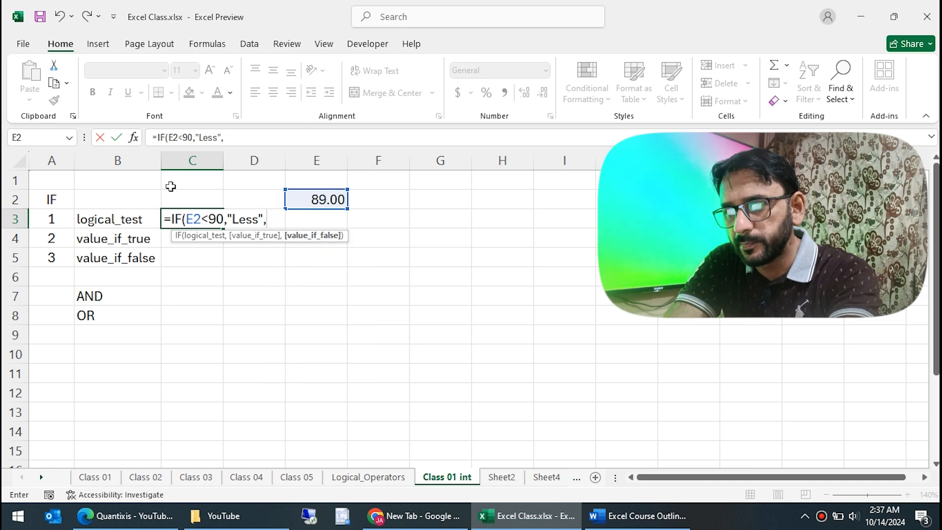
text("Greater"))
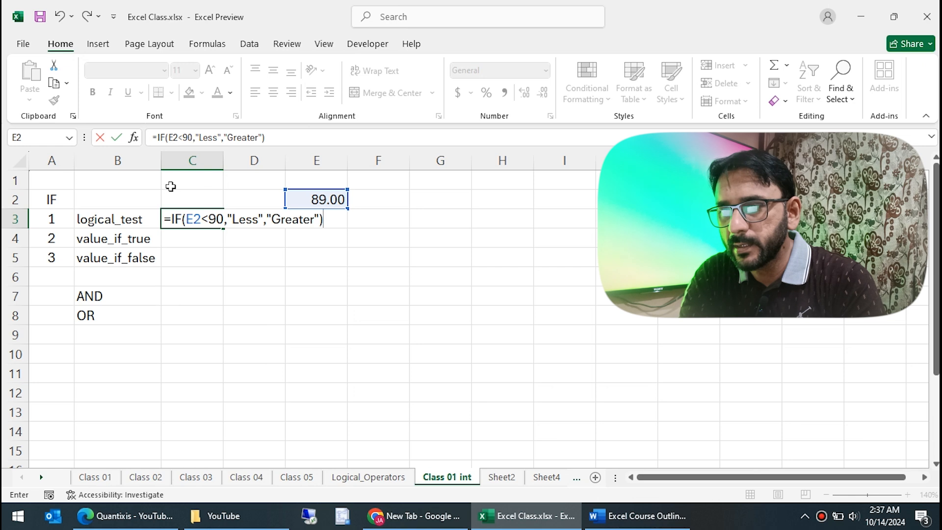
key(Return)
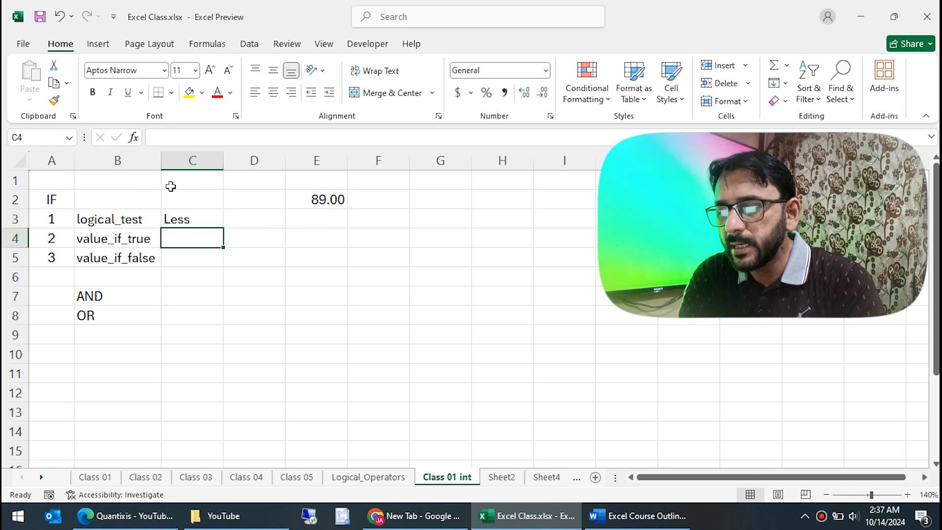
Set the value in cell E2 to 90 to test the IF formula.
key(Up)
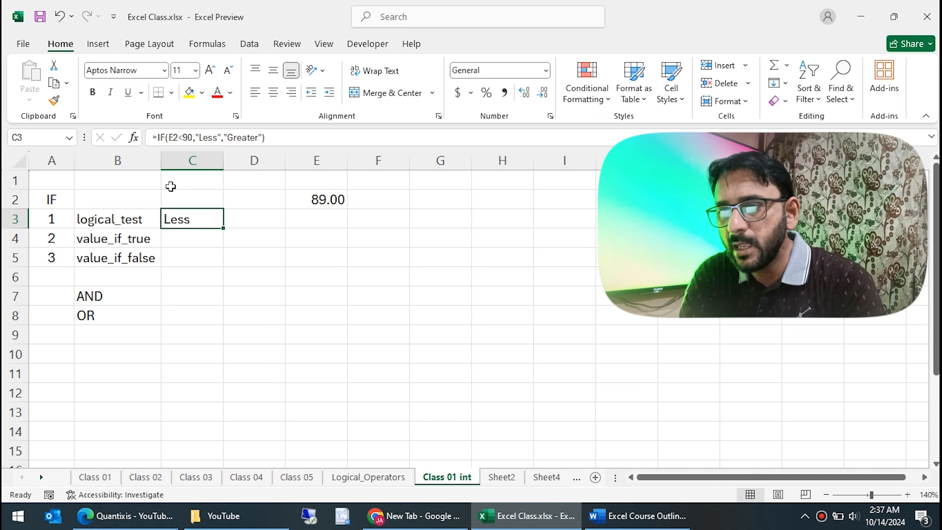
key(Up)
key(Up)
key(Down)
key(Right)
key(Right)
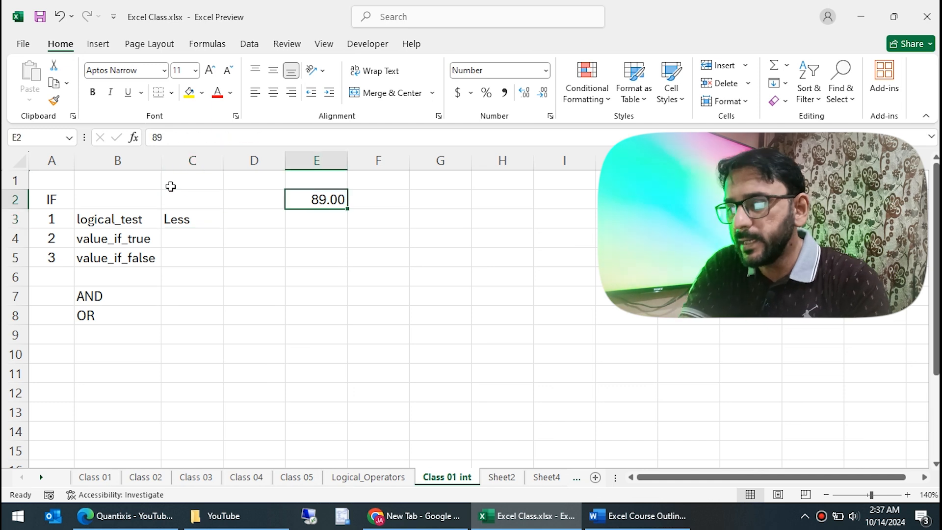
text(90)
key(Return)
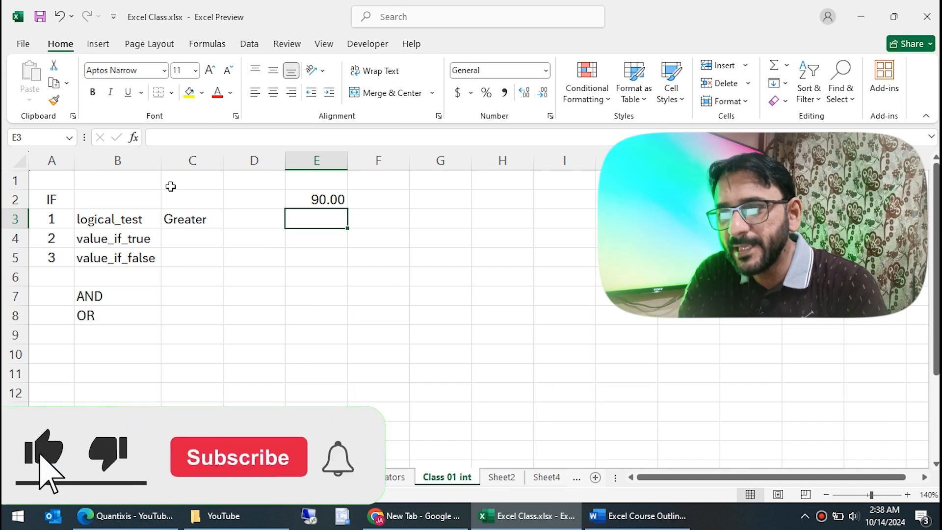
Change the comparison in the C3 formula to less than or equal to, so the test reads E2<=90.
key(Left)
key(Left)
key(F2)
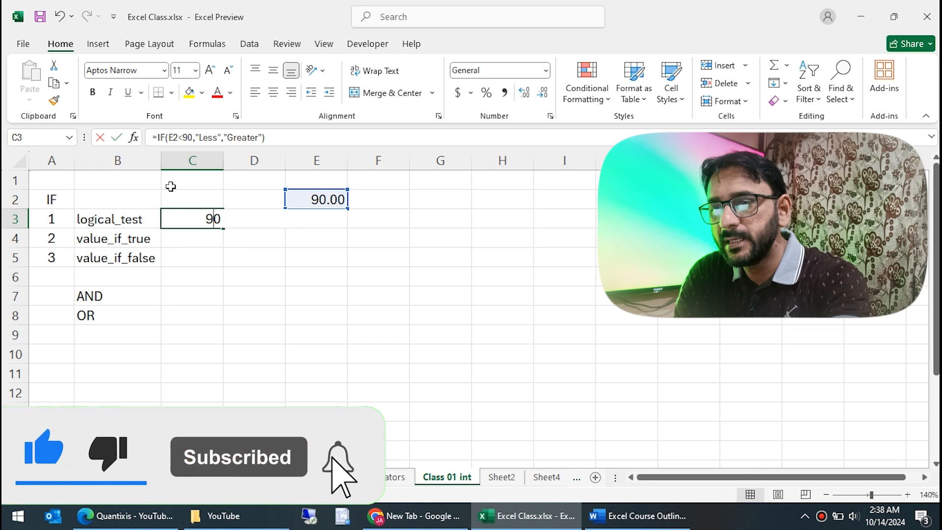
key(Left)
key(Left)
key(Left)
key(Left)
key(Left)
key(Left)
key(Left)
key(Left)
key(Left)
key(Left)
key(Left)
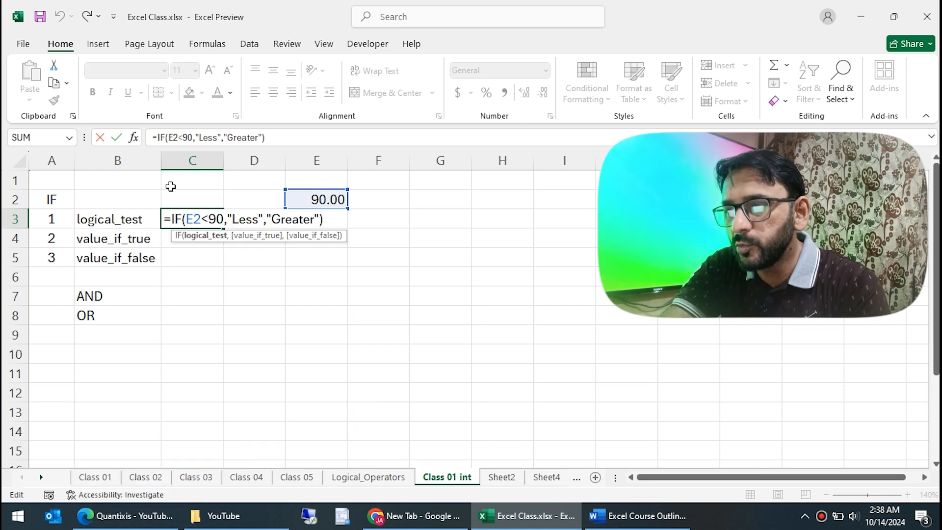
text(=)
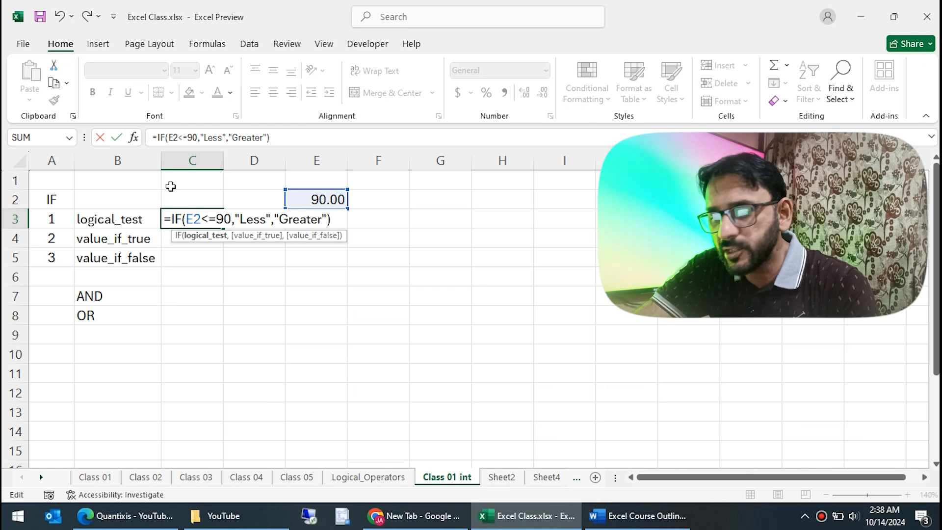
key(Return)
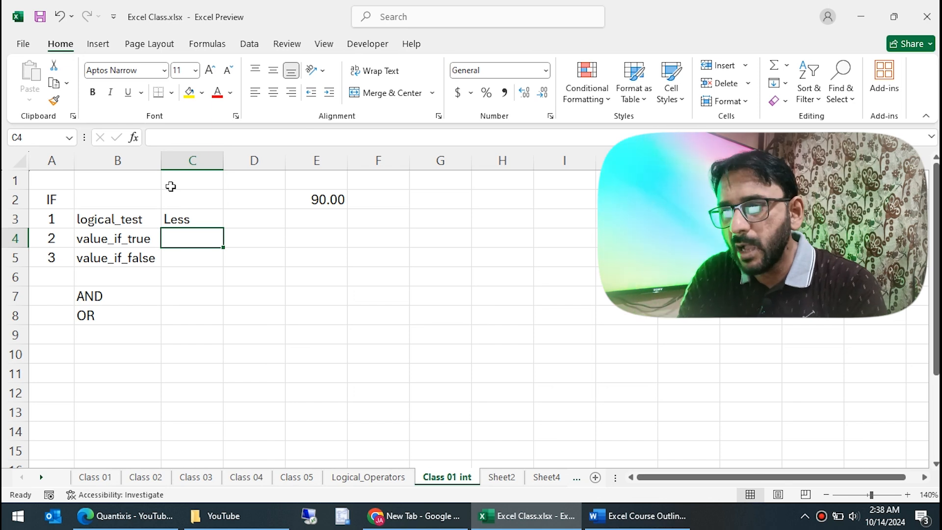
Change the logical test in the C3 formula to E2>90.
key(Up)
key(F2)
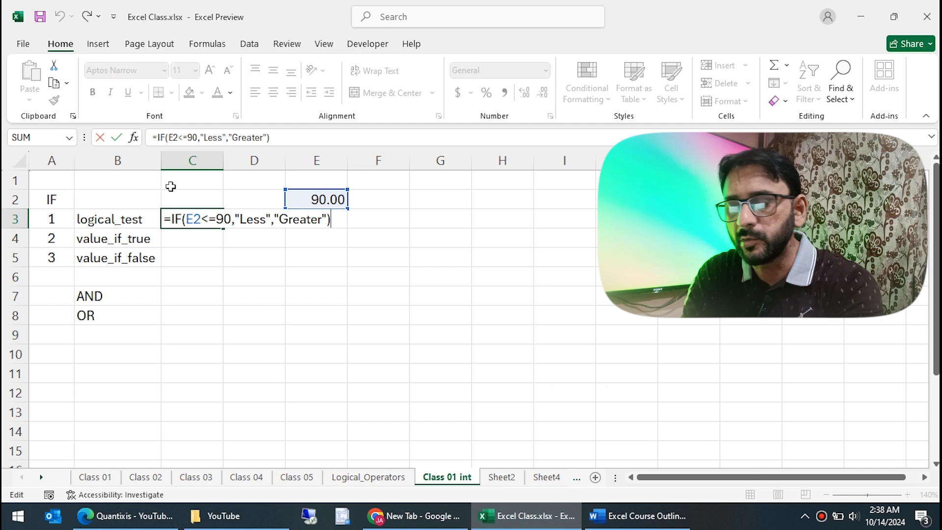
key(Left)
key(Left)
key(Left)
key(Left)
key(Left)
key(Left)
key(Left)
key(Left)
key(Left)
key(Left)
key(Left)
key(Left)
key(Left)
key(Left)
key(Left)
key(Left)
key(Left)
key(Left)
key(Left)
key(Left)
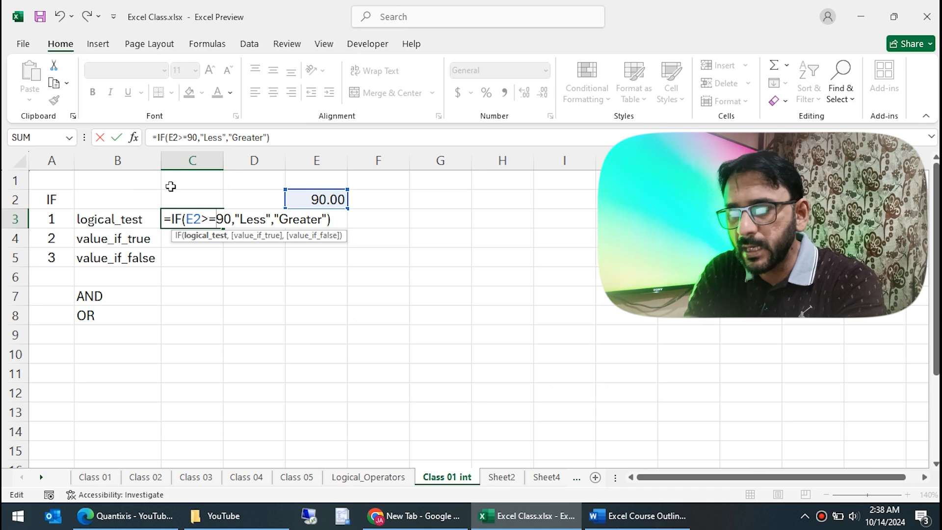
key(BackSpace)
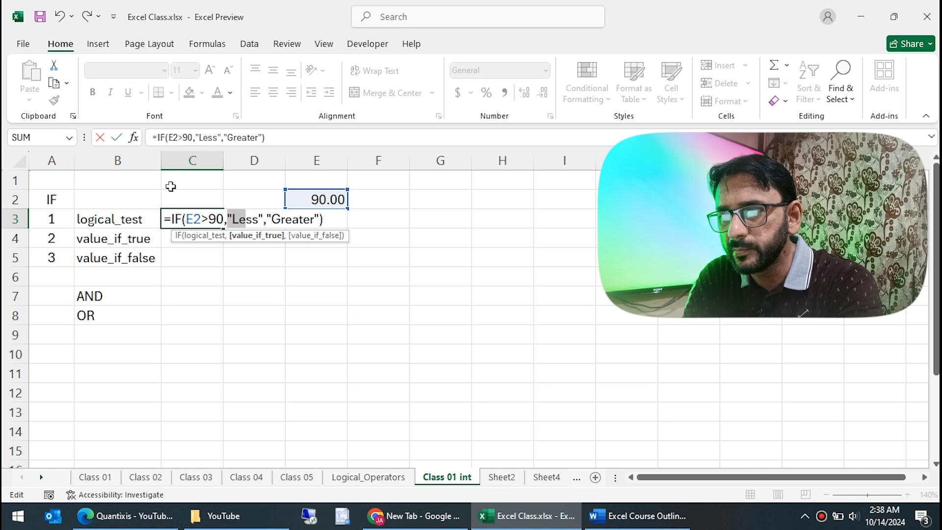
Swap the two results in the C3 formula so it returns "Greater" if true and "Less" if false.
key(BackSpace)
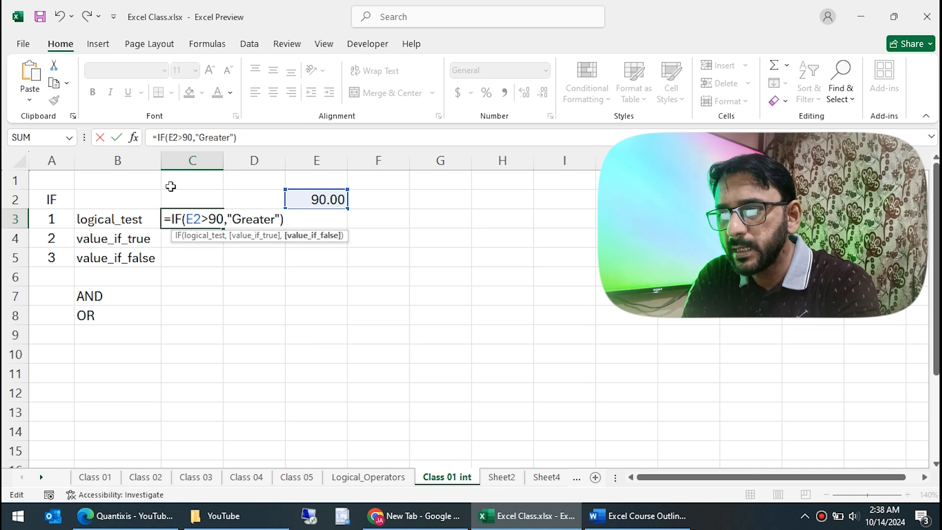
key(Right)
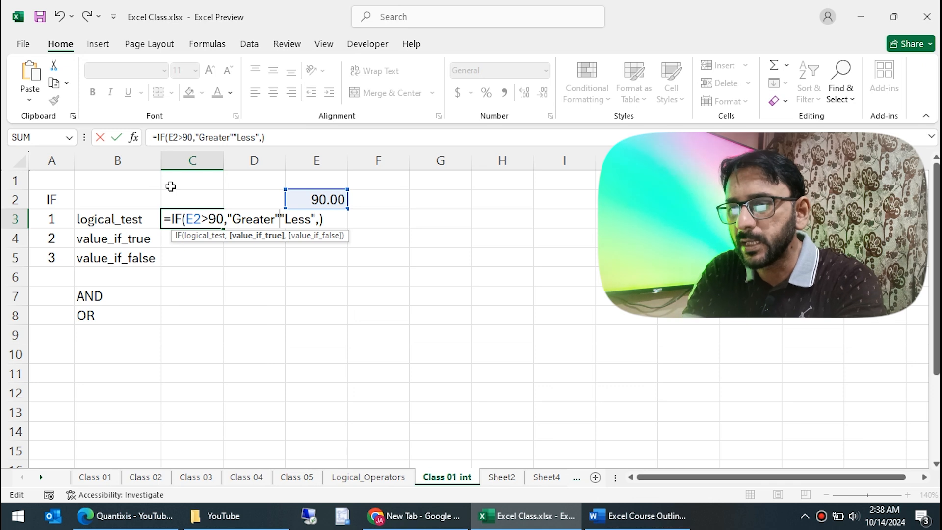
key(Right)
key(Right)
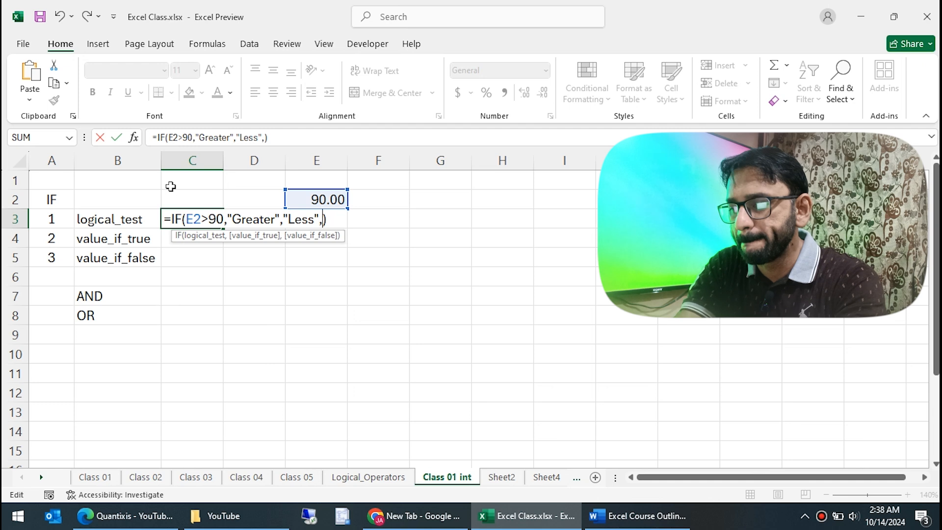
key(Return)
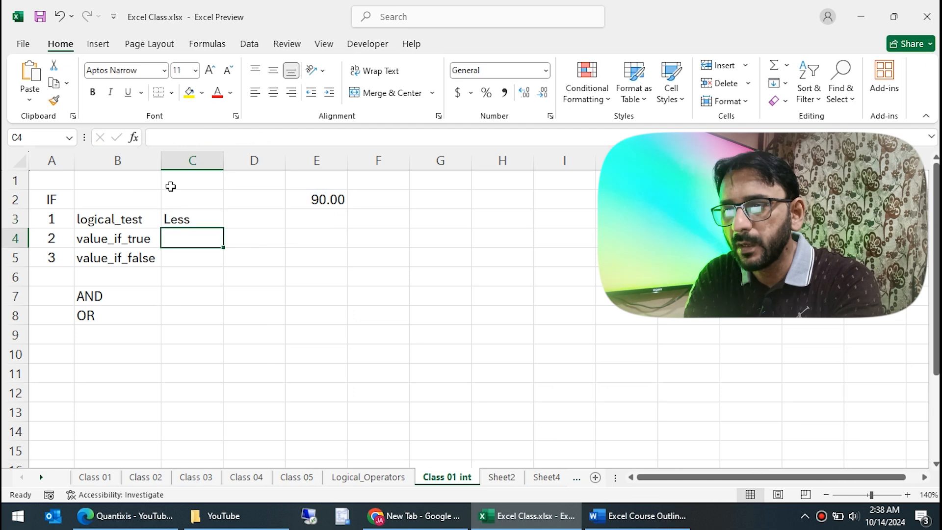
key(Up)
key(F2)
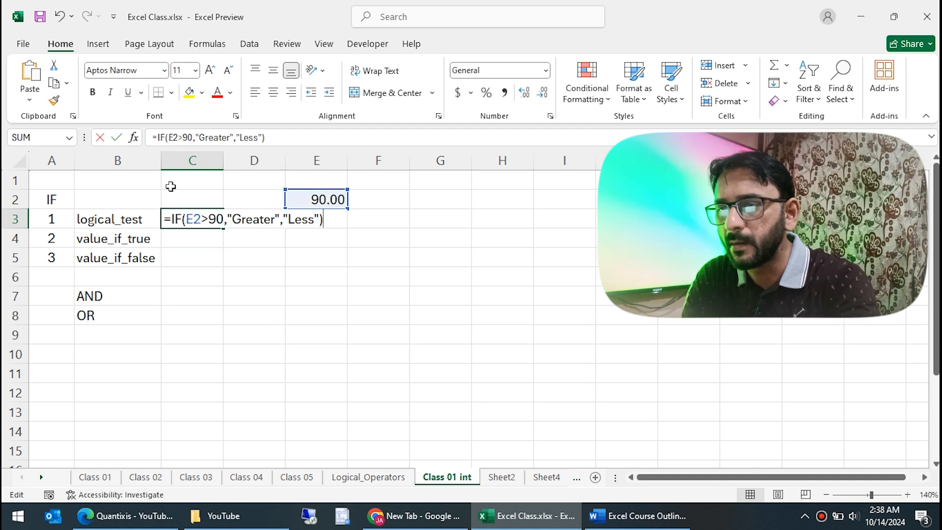
key(Left)
key(Left)
key(Left)
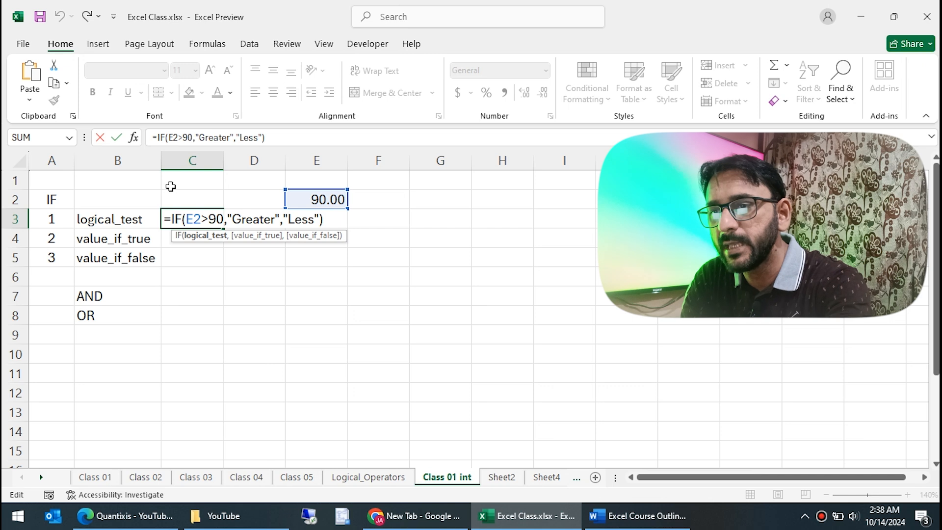
key(Escape)
Set the value in cell E2 to 91 to test the E2>90 condition.
key(Up)
key(Right)
key(Right)
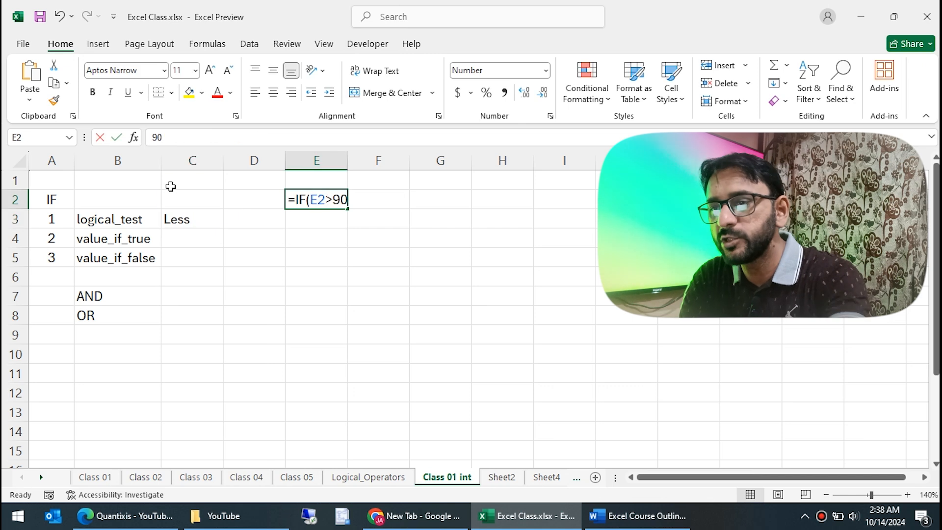
key(F2)
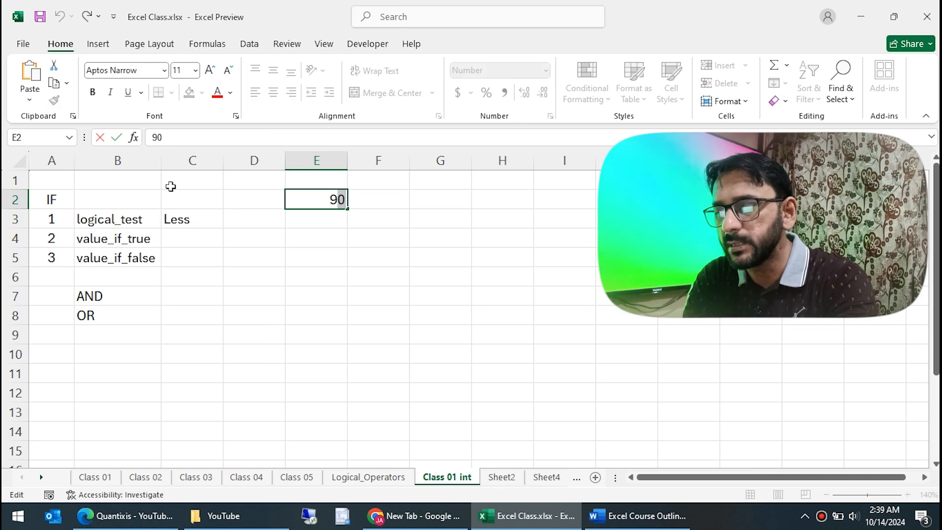
text(1)
key(Return)
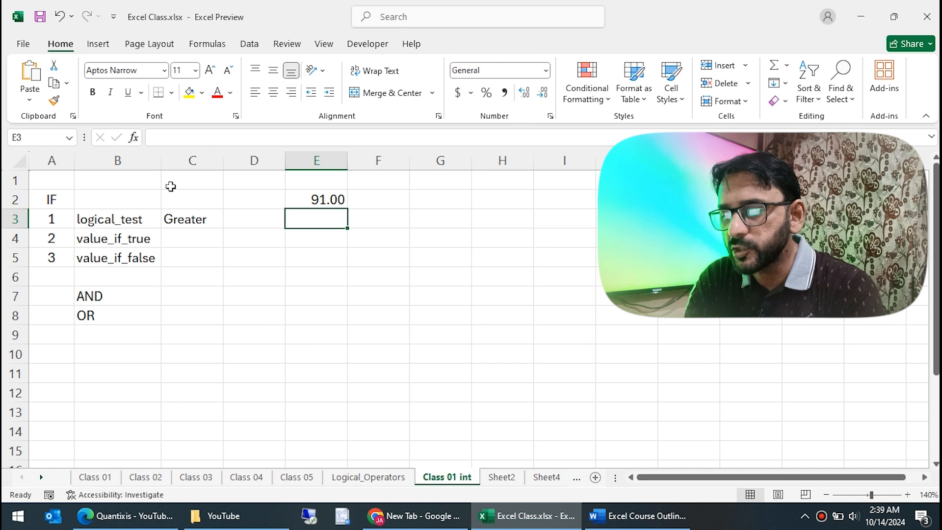
Set the value in cell E2 back to 90.
key(Up)
key(Down)
key(Up)
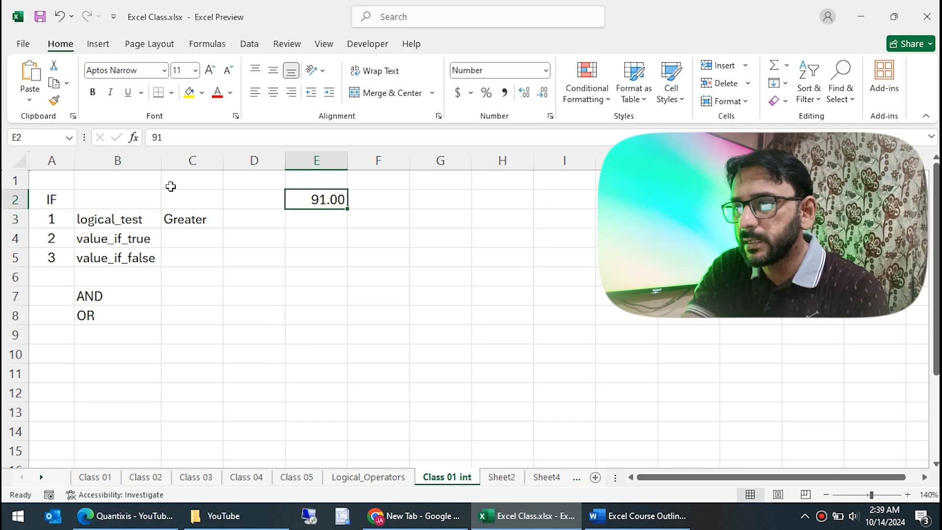
key(BackSpace)
text(0)
key(Return)
key(Up)
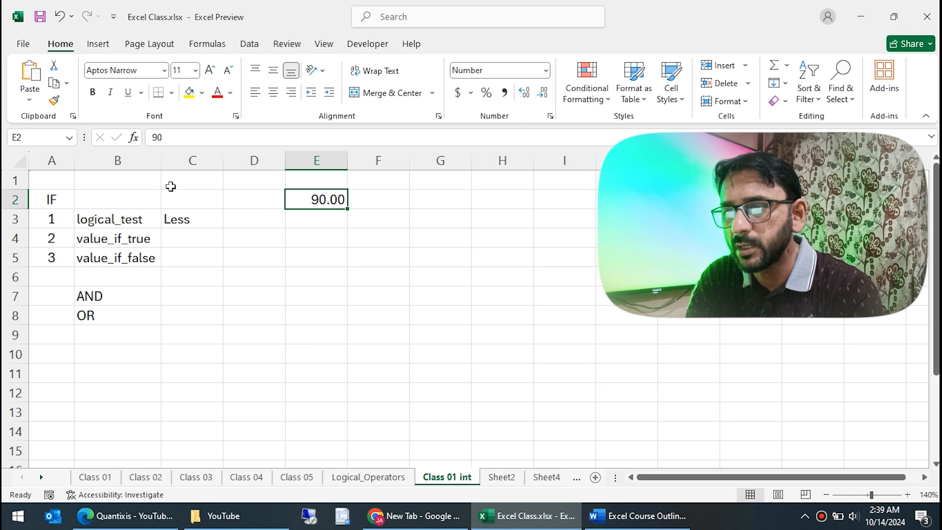
Change the comparison in the C3 formula to greater than or equal to, so the test reads E2>=90.
key(Left)
key(Left)
key(Down)
key(Down)
key(F2)
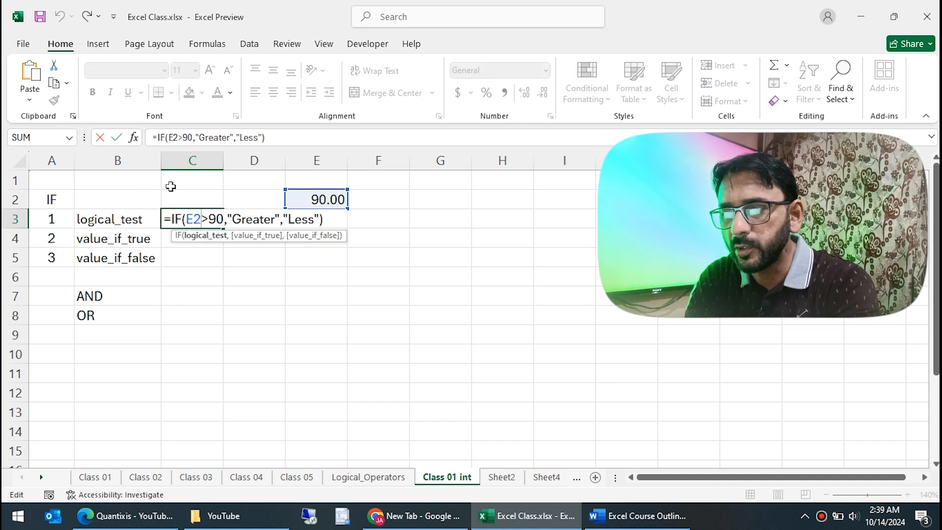
text(=)
key(Return)
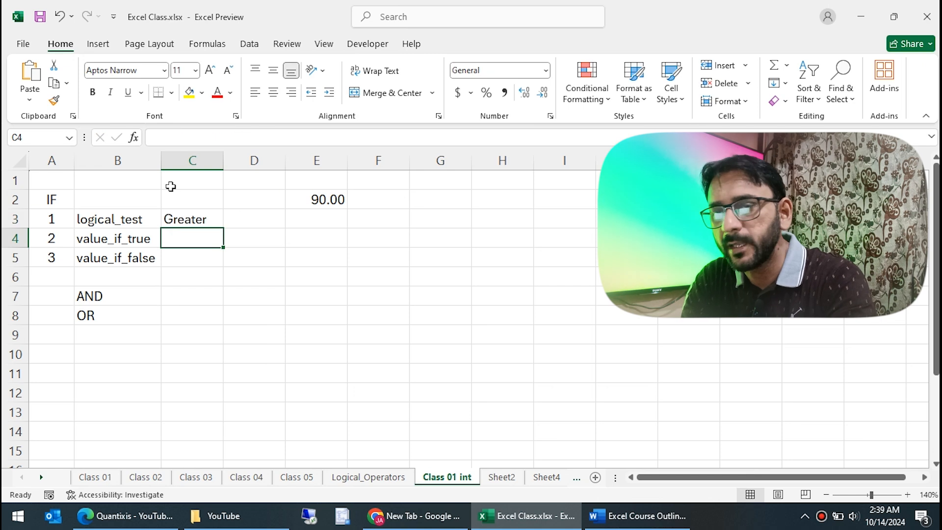
Compare the value in cell E2 with the formula and result in cell C3.
key(Up)
key(Up)
key(Right)
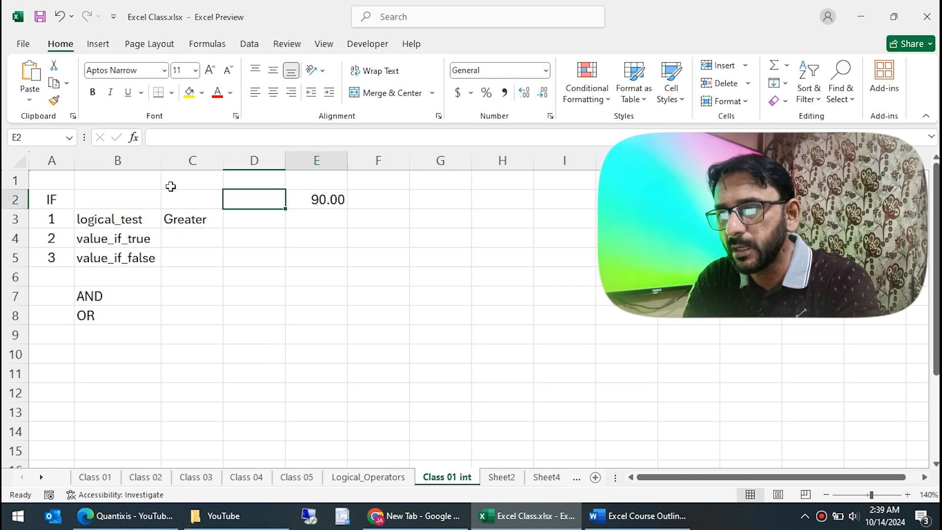
key(Right)
key(Down)
key(Left)
key(Left)
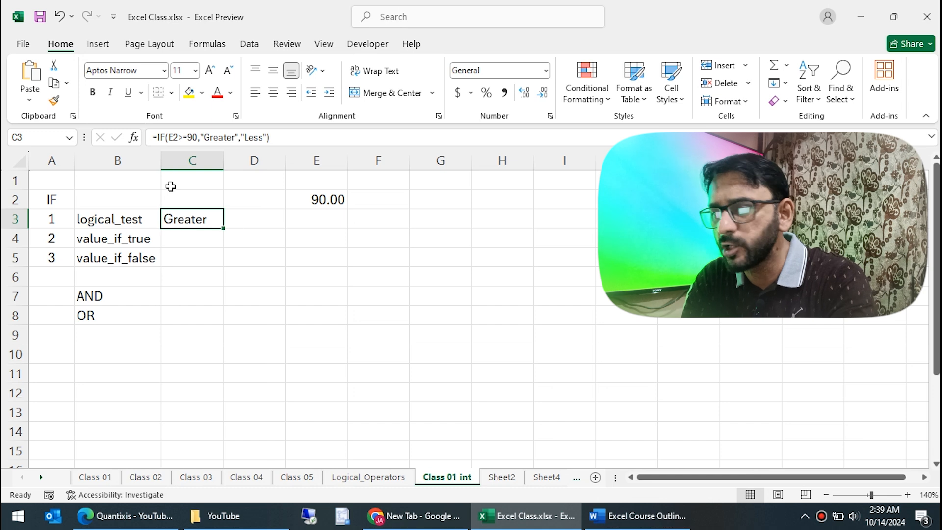
key(Right)
key(Right)
key(Up)
key(Down)
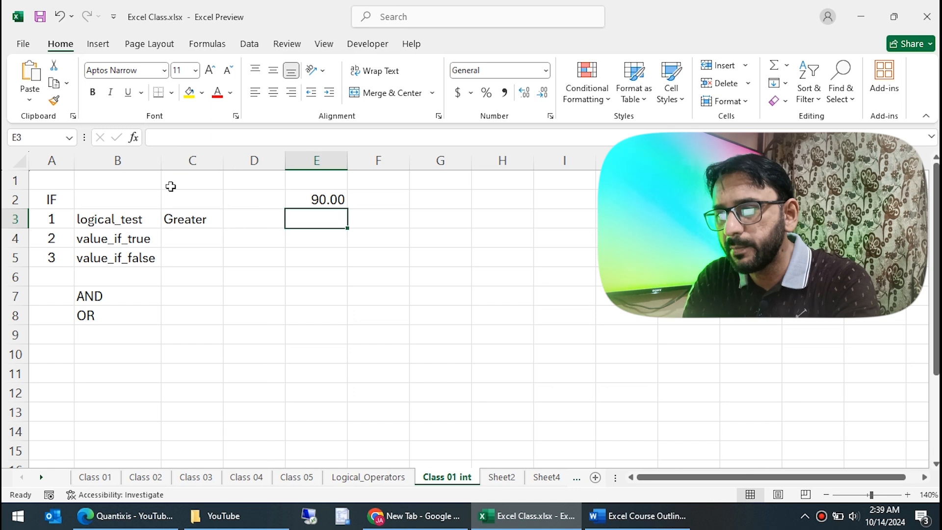
Change the logical test in the C3 formula to an exact match, E2=90.
key(Left)
key(Left)
key(F2)
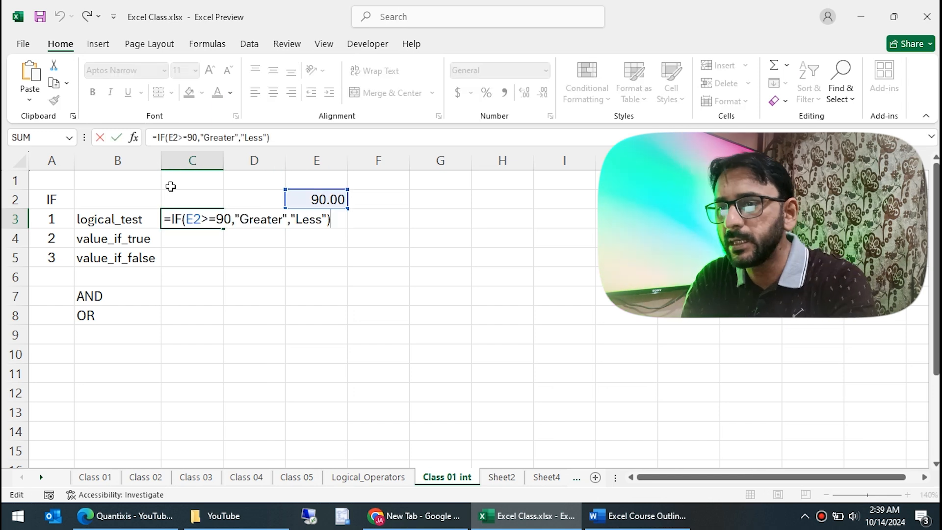
key(Left)
key(Left)
key(Left)
key(Left)
key(Left)
key(Left)
key(Left)
key(Left)
key(Left)
key(Left)
key(Left)
key(Left)
key(Left)
key(Left)
key(Left)
key(Left)
key(Left)
key(Left)
key(Left)
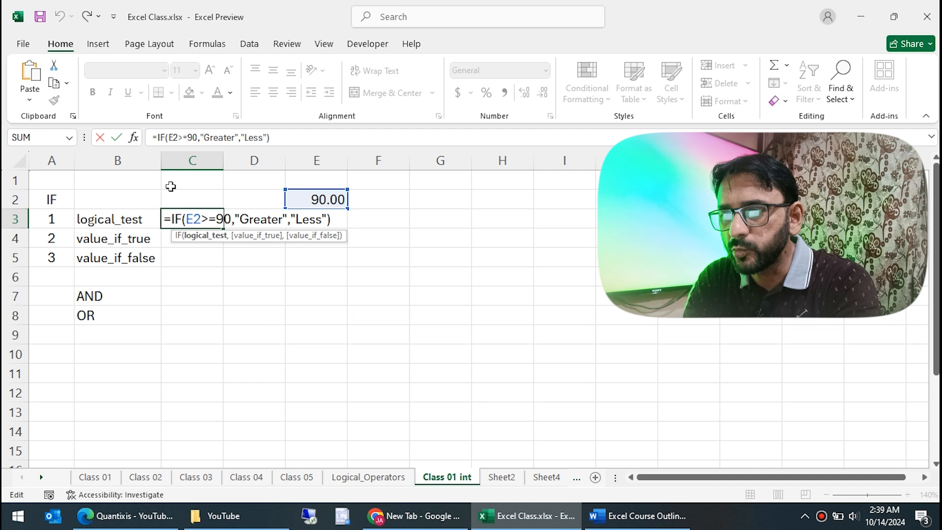
key(BackSpace)
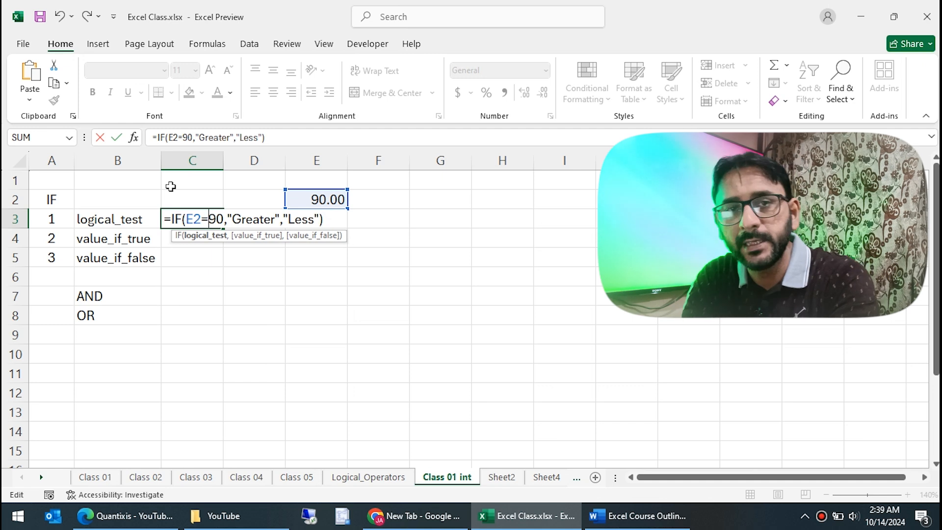
Replace the value_if_true text "Greater" in the C3 formula with a person's first name.
key(Right)
key(Right)
key(Right)
key(Right)
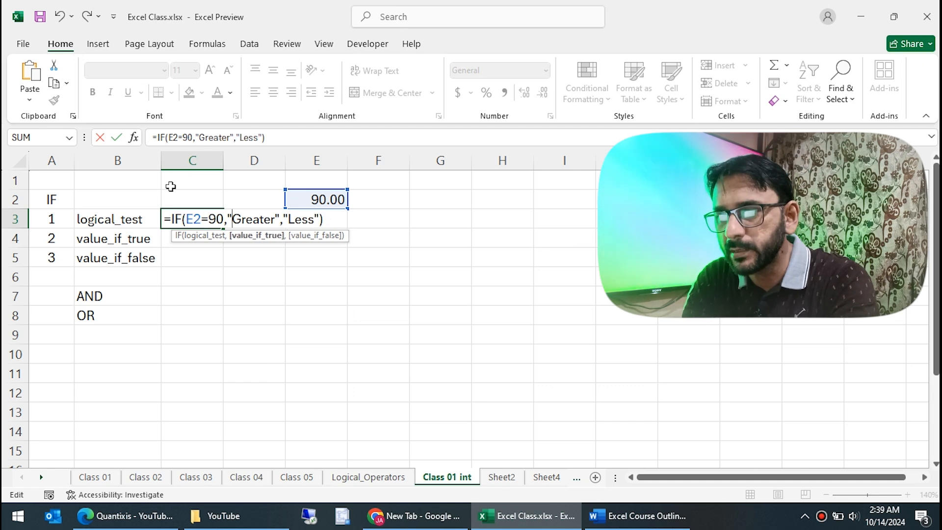
key(shift+Right)
key(shift+Right)
key(shift+Right)
key(shift+Right)
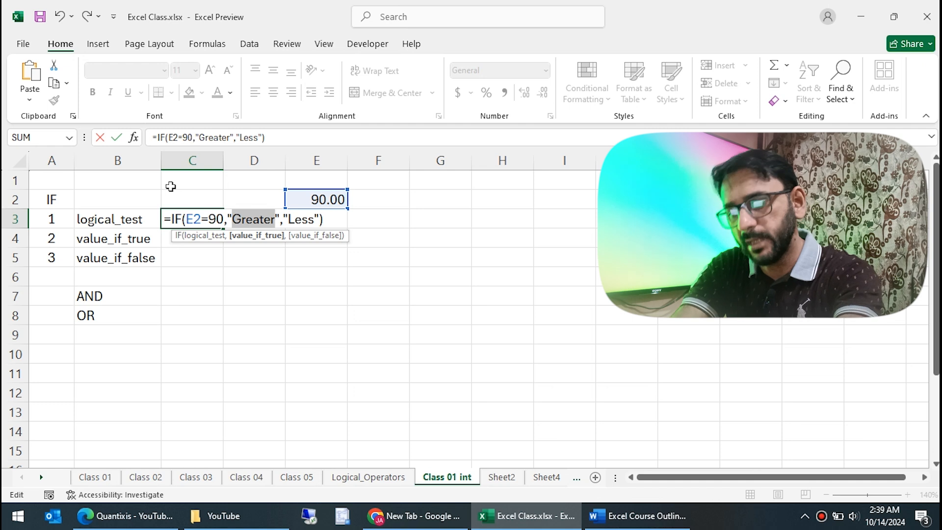
text(Jameel)
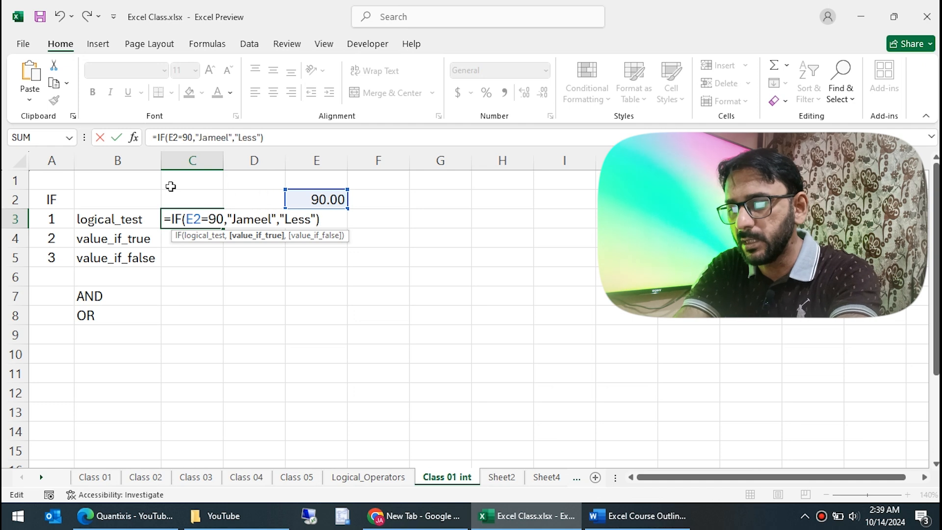
Replace the value_if_false text "Less" in the C3 formula with a second person's first name and commit the formula.
key(Right)
key(Right)
key(Right)
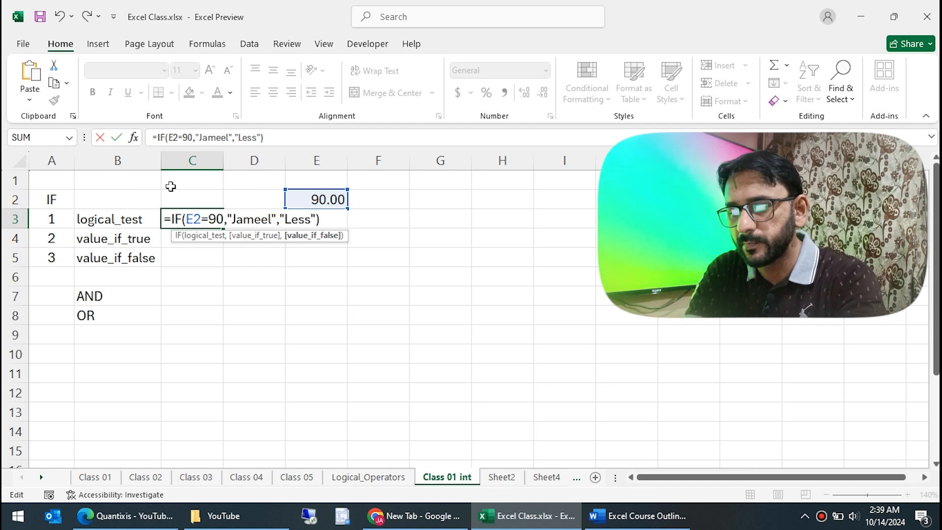
key(shift+Right)
key(shift+Right)
key(shift+Right)
key(shift+Right)
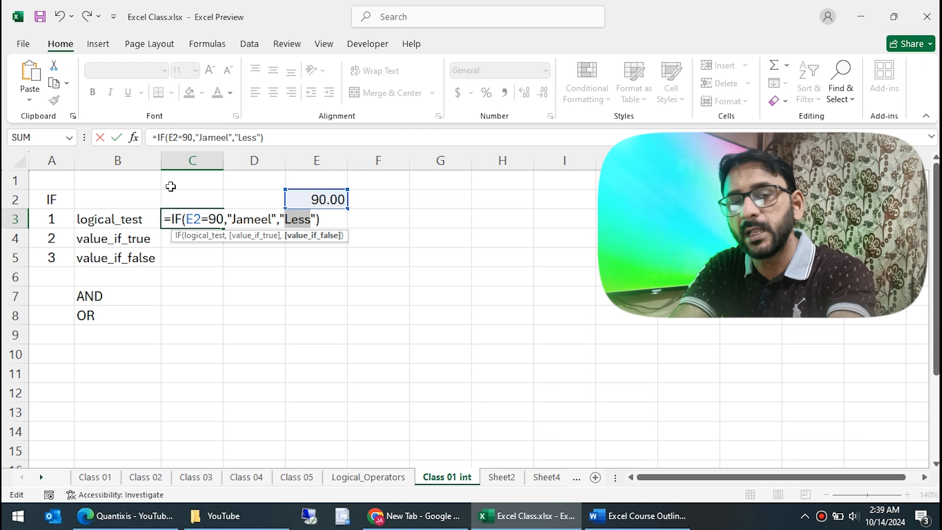
text(Fah)
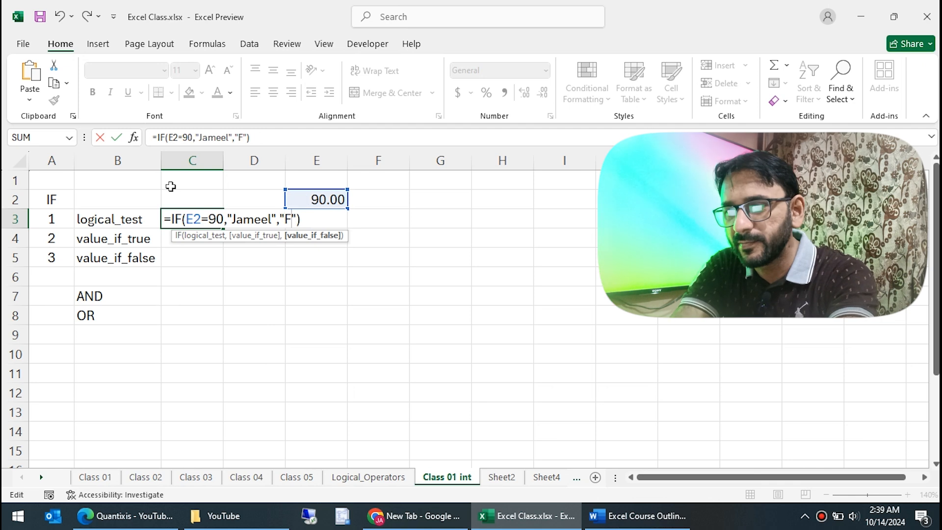
text(d)
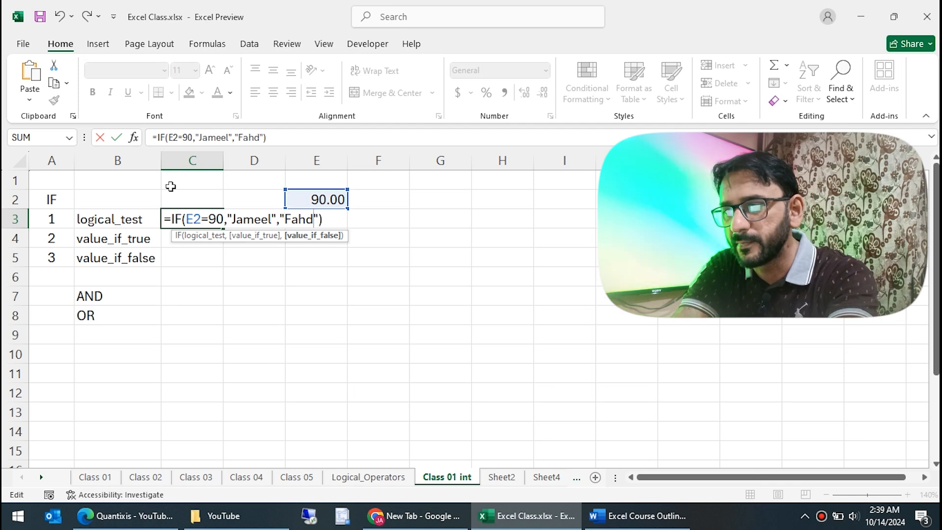
key(BackSpace)
key(BackSpace)
text(had)
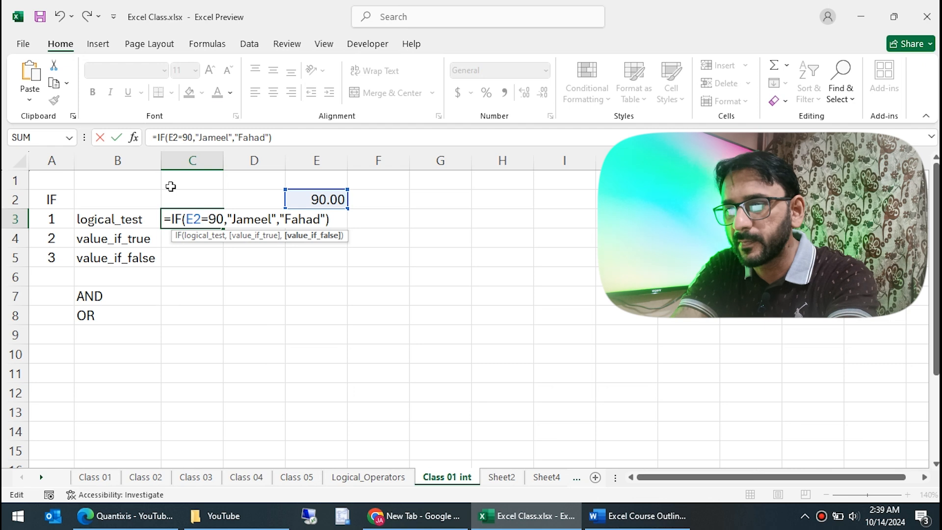
key(Return)
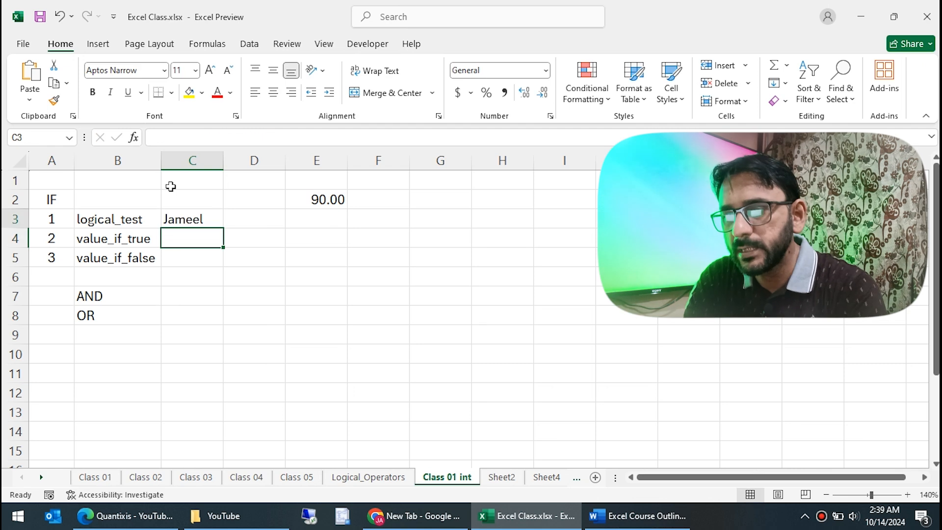
Change the logical test in the C3 formula to E2=91.
key(Up)
key(F2)
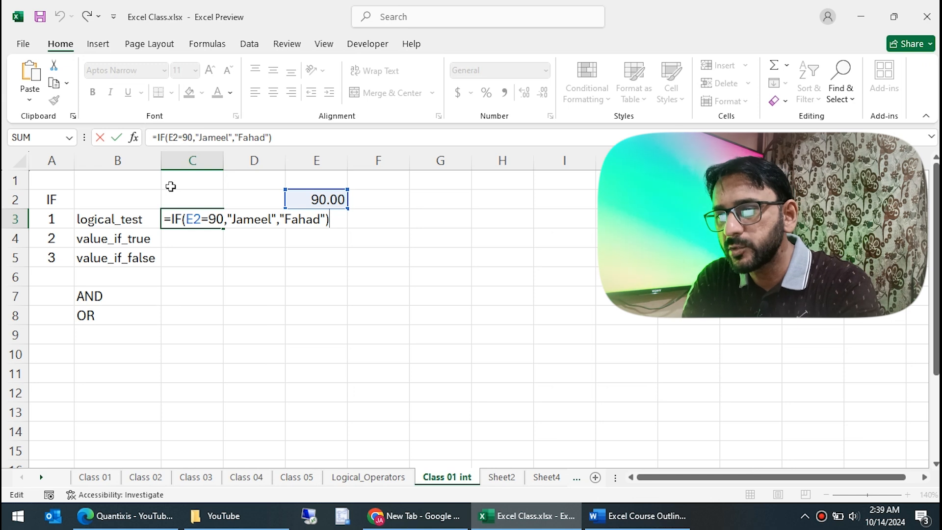
key(Left)
key(Left)
key(Left)
key(Left)
key(Left)
key(Left)
key(Left)
key(Left)
key(Left)
key(Left)
key(Left)
key(Left)
key(Left)
key(Left)
key(Left)
key(Left)
key(Left)
key(Left)
key(Left)
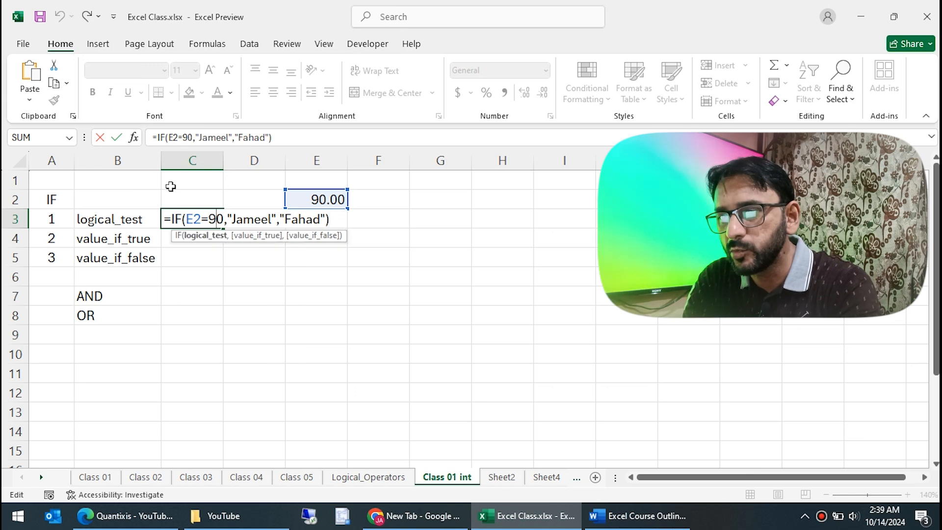
key(Return)
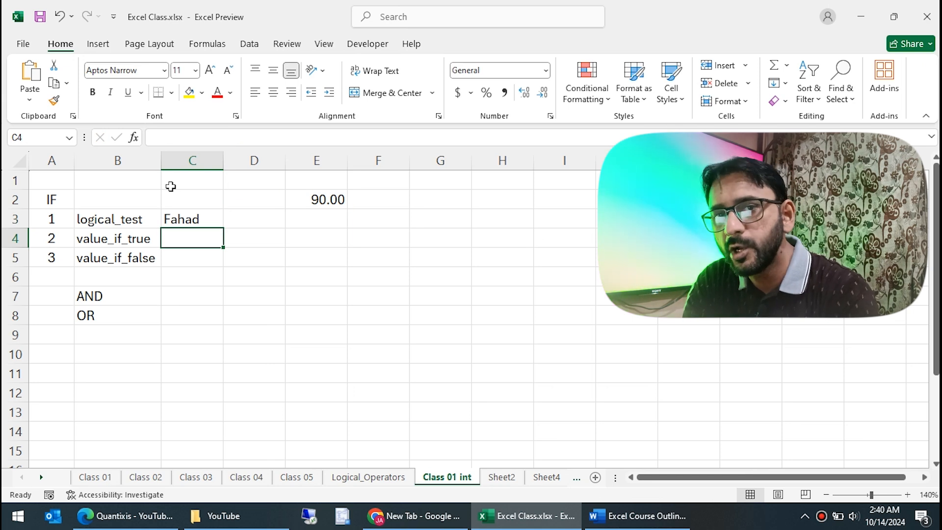
Examine the C3 formula and the AND and OR entries in cells B7 and B8.
key(Up)
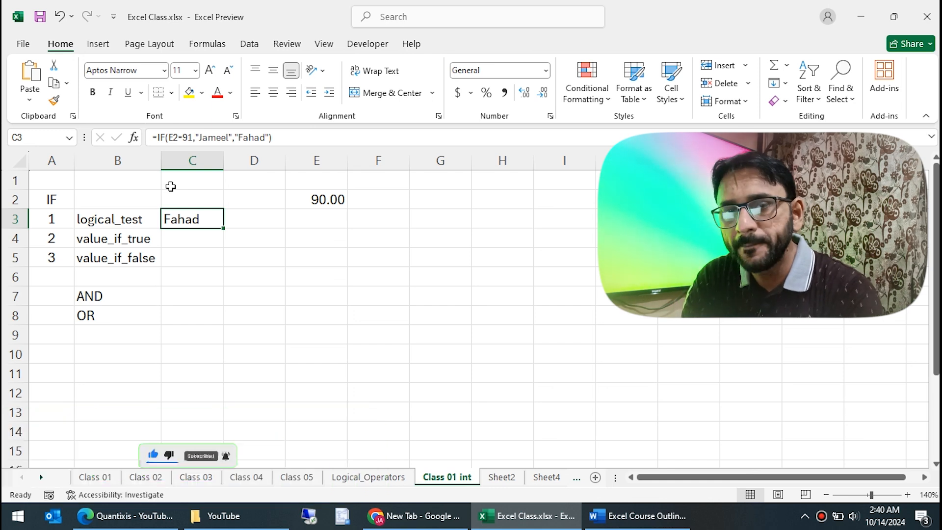
key(Down)
key(Down)
key(Down)
key(Down)
key(Left)
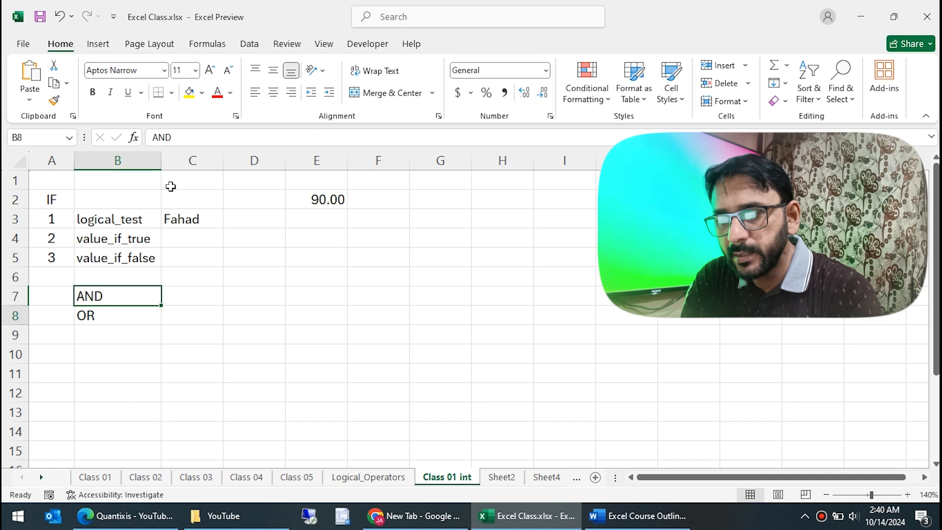
key(Down)
key(Up)
key(Right)
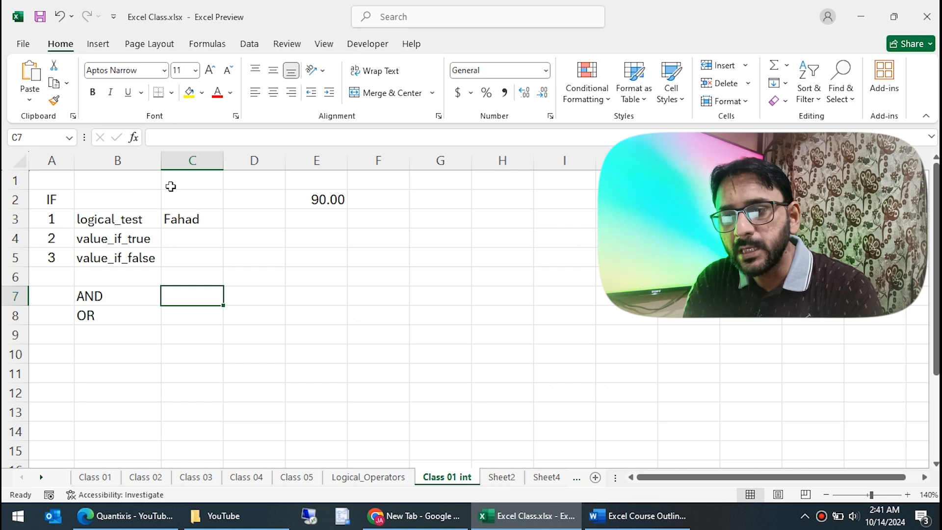
key(Down)
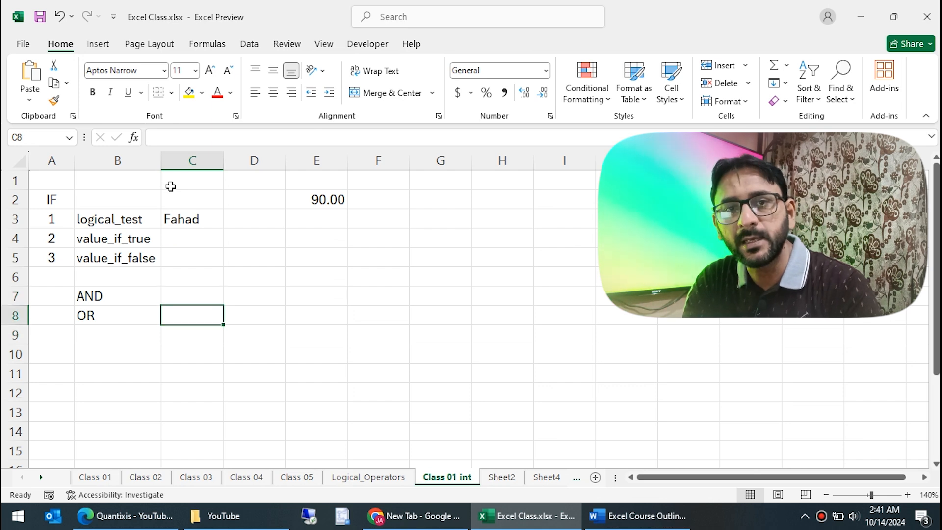
key(Left)
key(Right)
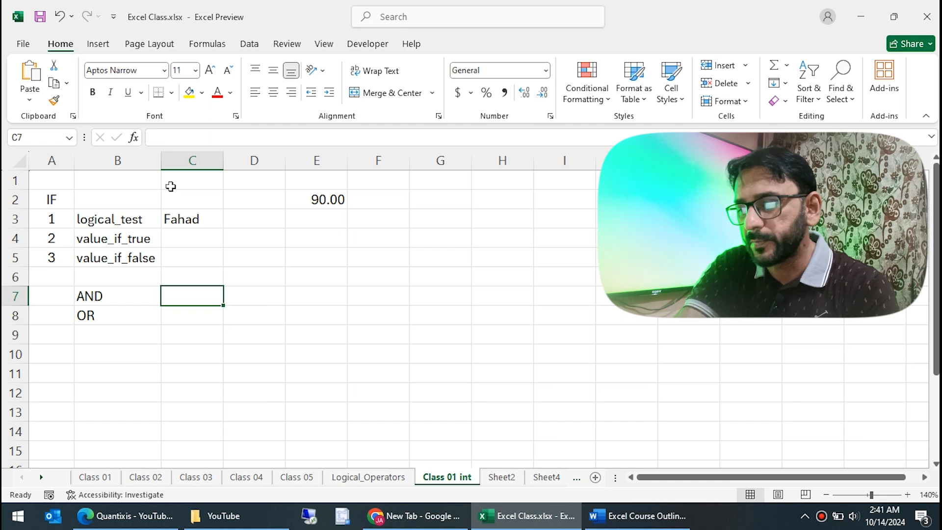
text(and()
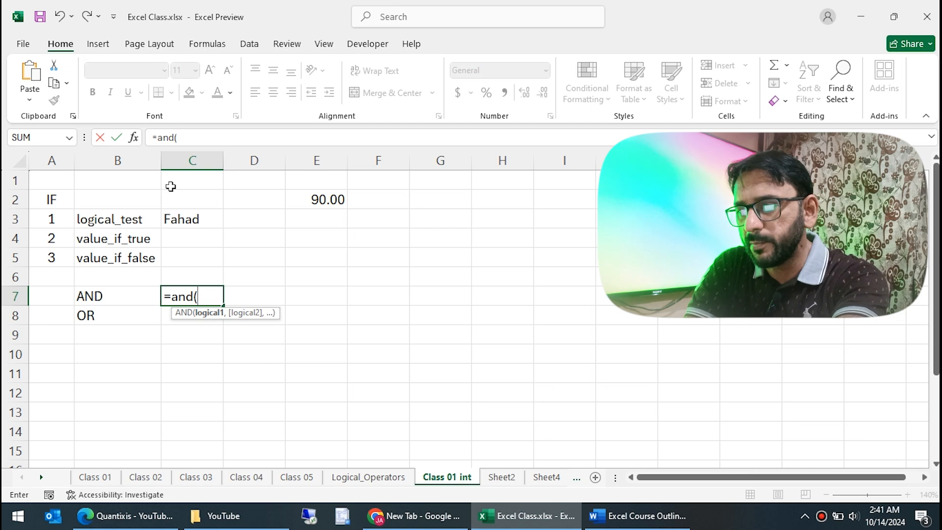
key(Escape)
Enter 80 in cell E3 and format it as a number with two decimal places.
key(Right)
key(Right)
key(Up)
key(Up)
key(Up)
key(Up)
key(Up)
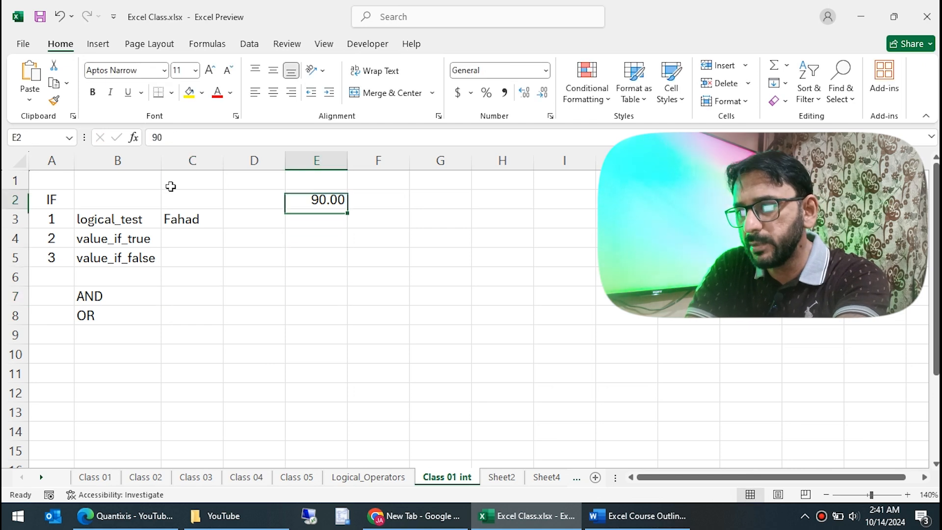
key(Down)
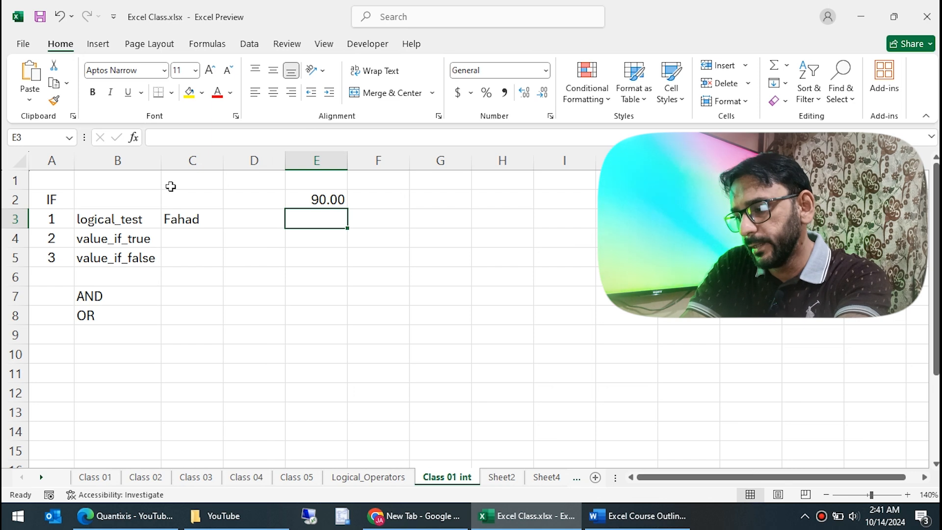
text(80)
key(Return)
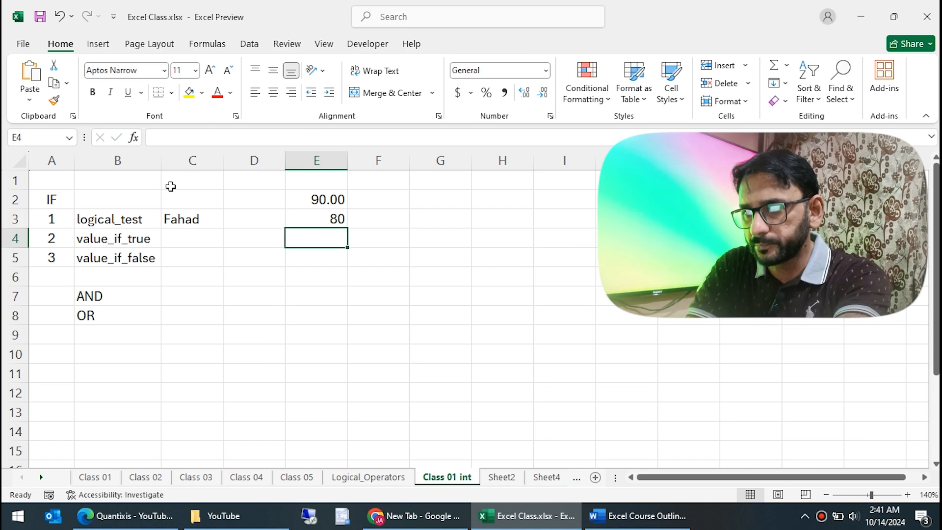
key(Up)
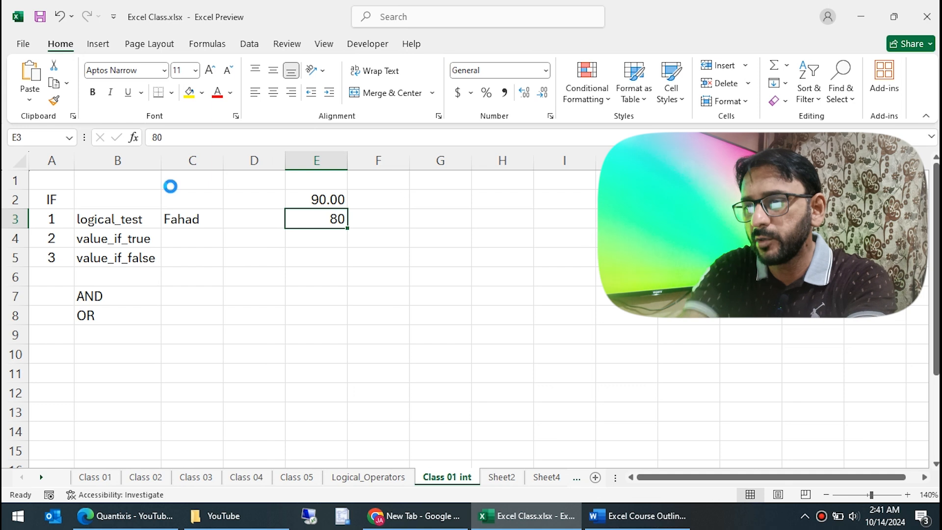
key(ctrl+shift+1)
Start an AND formula in cell C7 with E2<=90 as its first condition.
key(Down)
key(Down)
key(Down)
key(Down)
key(Left)
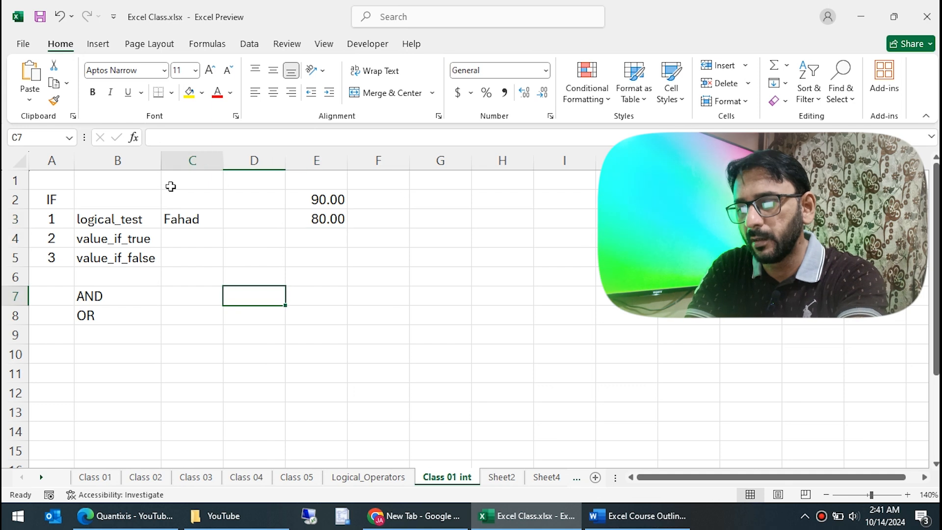
key(Left)
text(=and()
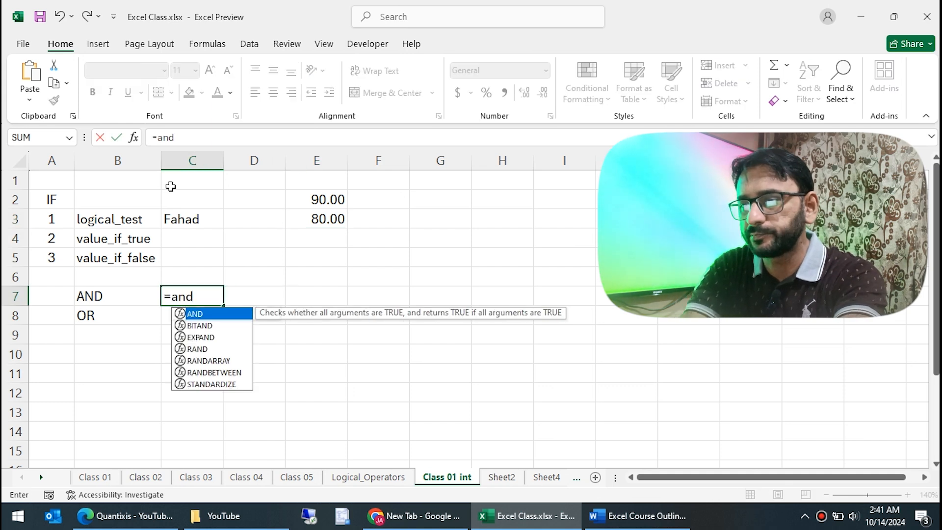
click(171, 186)
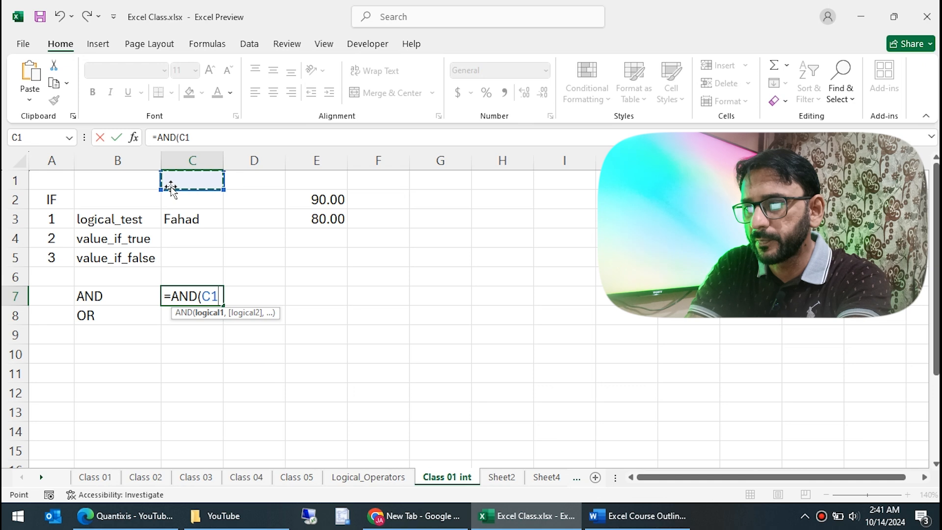
key(Down)
key(Right)
key(Right)
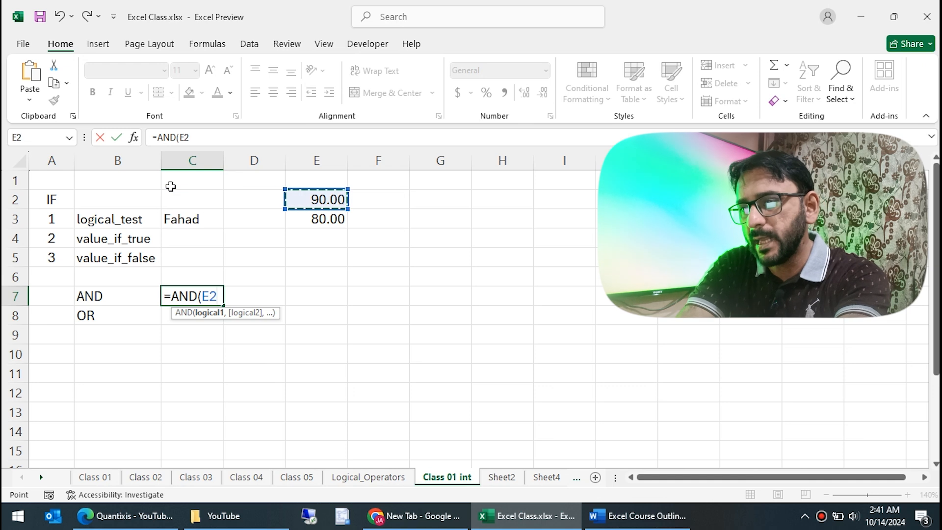
text(<)
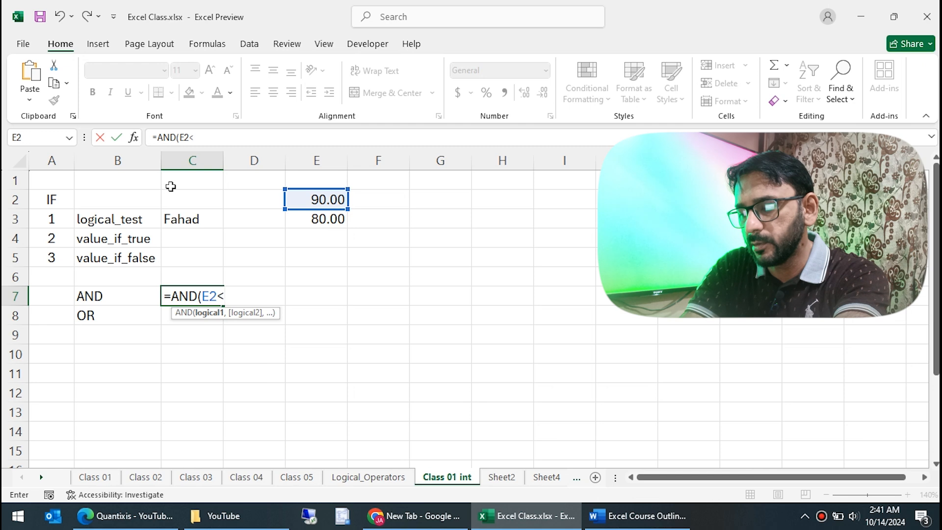
text(=90)
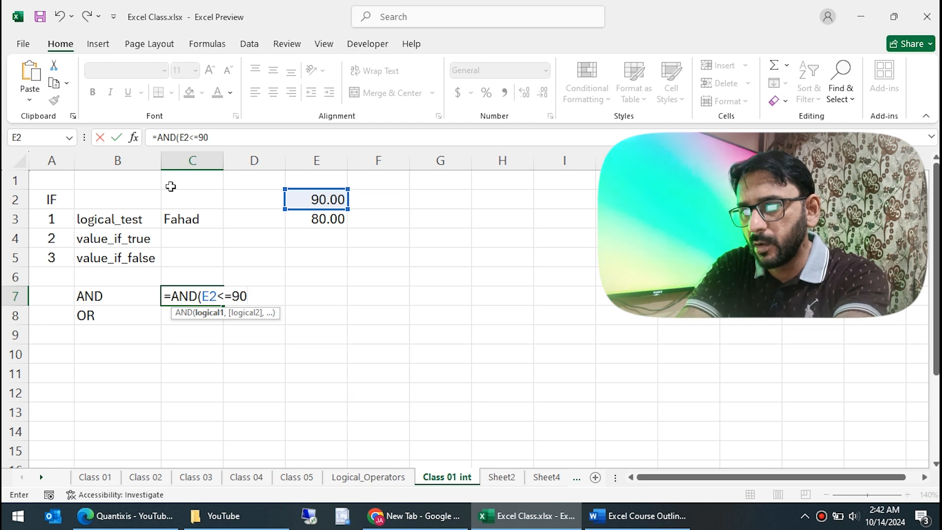
Add E3>=80 as the second condition of the C7 AND formula and commit it.
text(,)
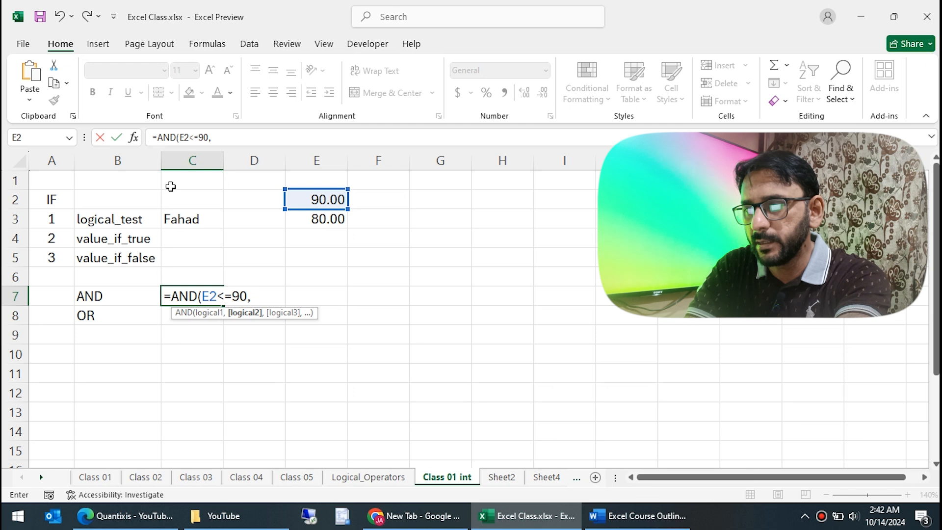
key(Up)
key(Up)
key(Up)
key(Right)
key(Right)
key(Up)
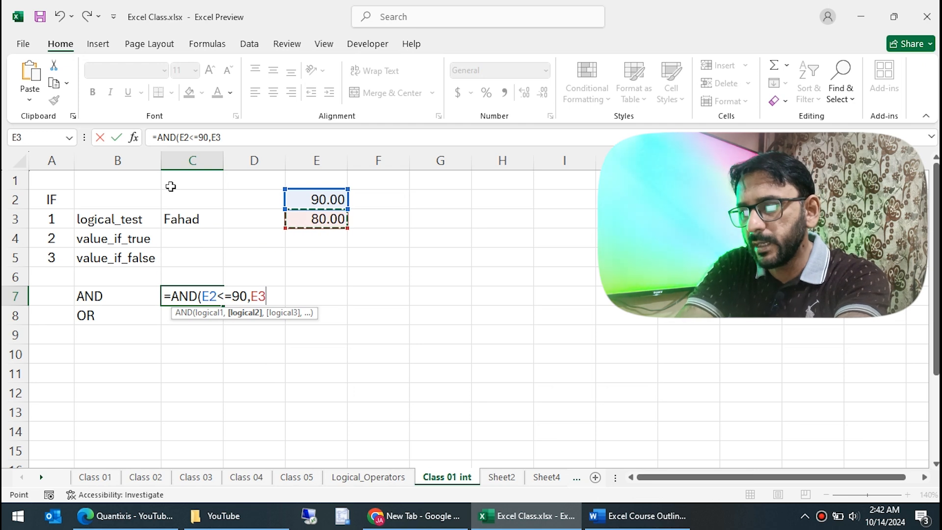
text(>)
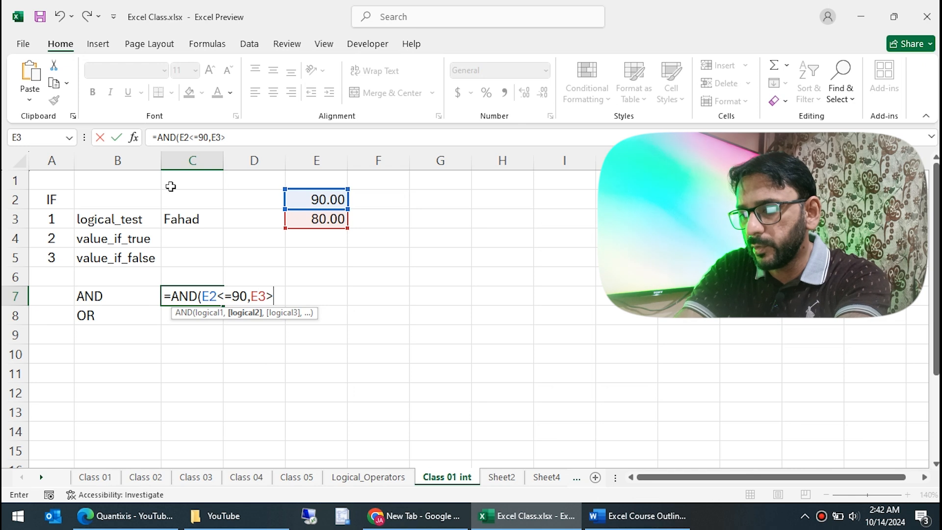
text(=80))
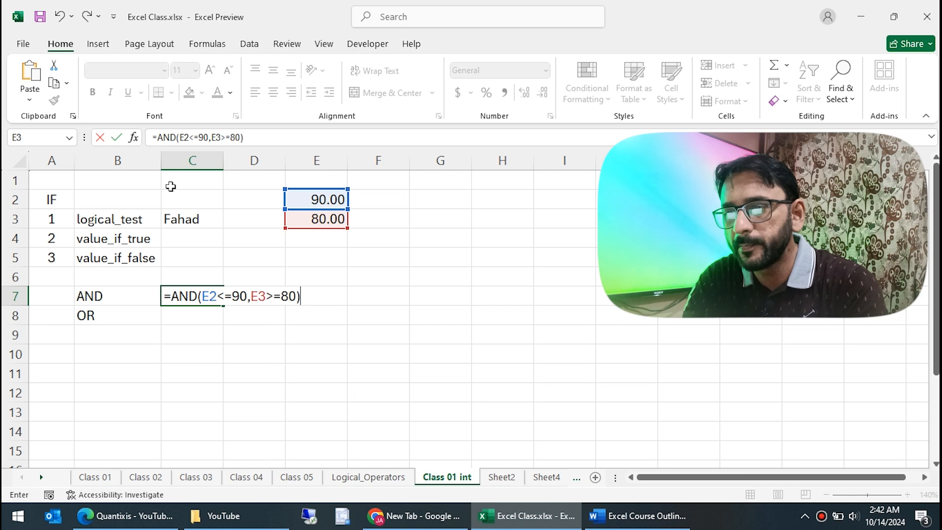
key(Return)
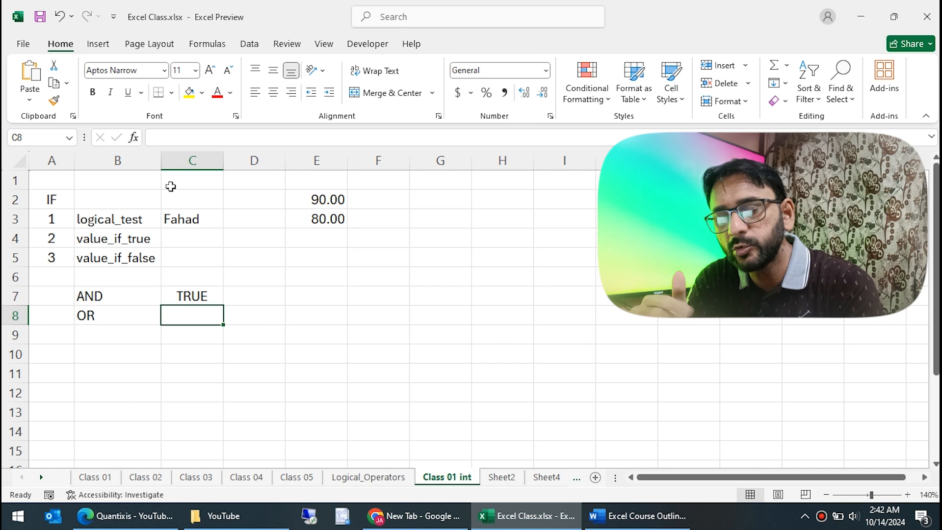
Change the value in cell E3 to 79 to test the AND formula.
key(Up)
key(Up)
key(Up)
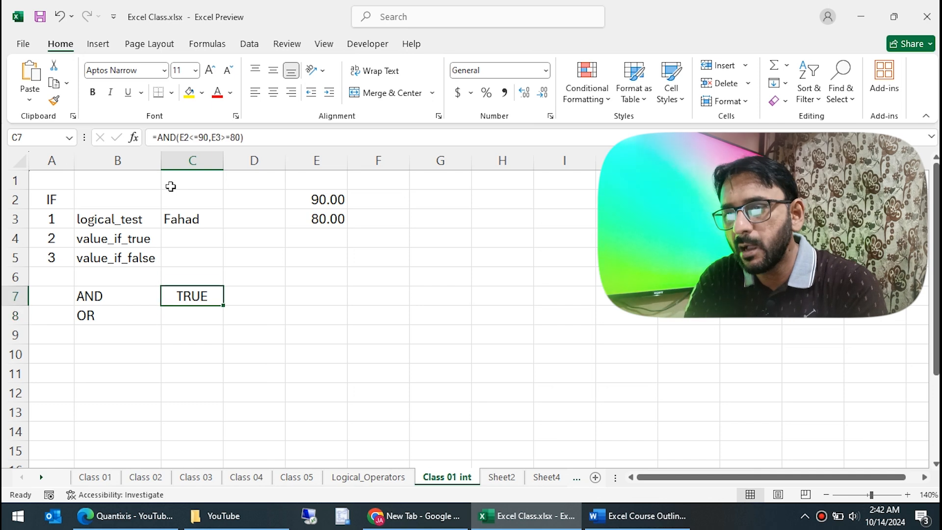
key(Down)
key(Down)
key(Up)
key(Up)
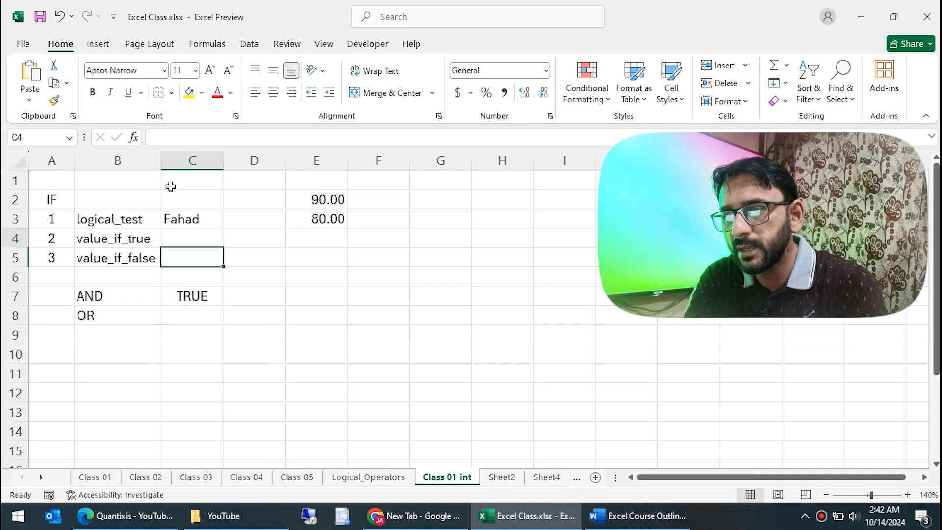
key(Up)
key(Up)
key(Right)
key(Right)
key(F2)
key(BackSpace)
key(BackSpace)
text(79)
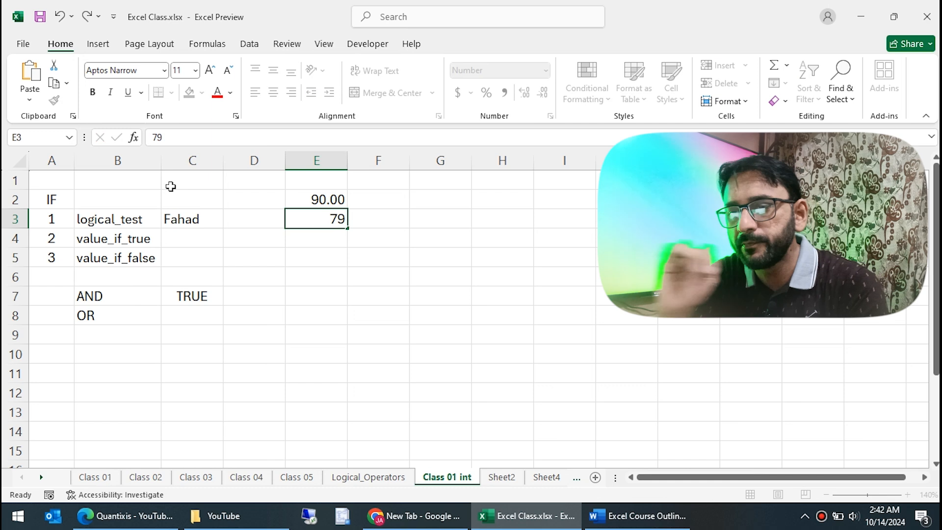
key(Return)
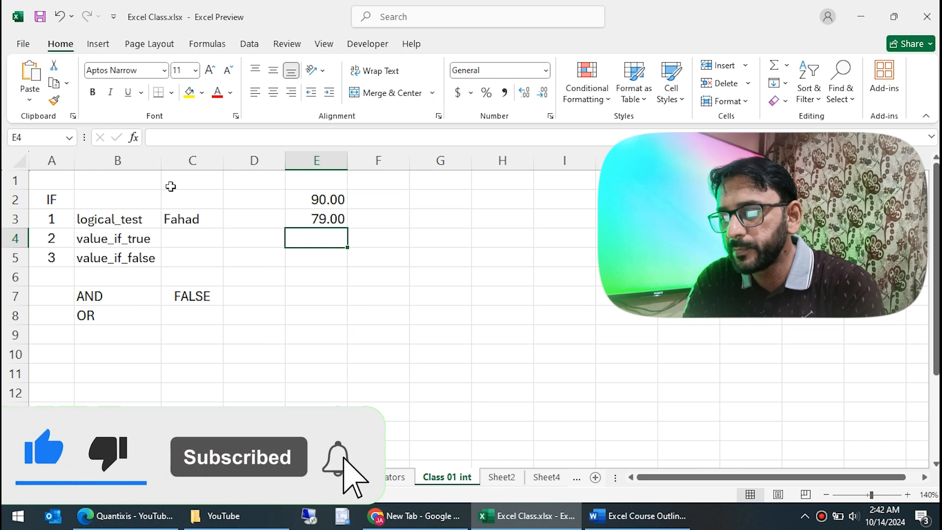
Set the value in cell E3 back to 80.
key(Down)
key(Down)
key(Down)
key(Down)
key(Down)
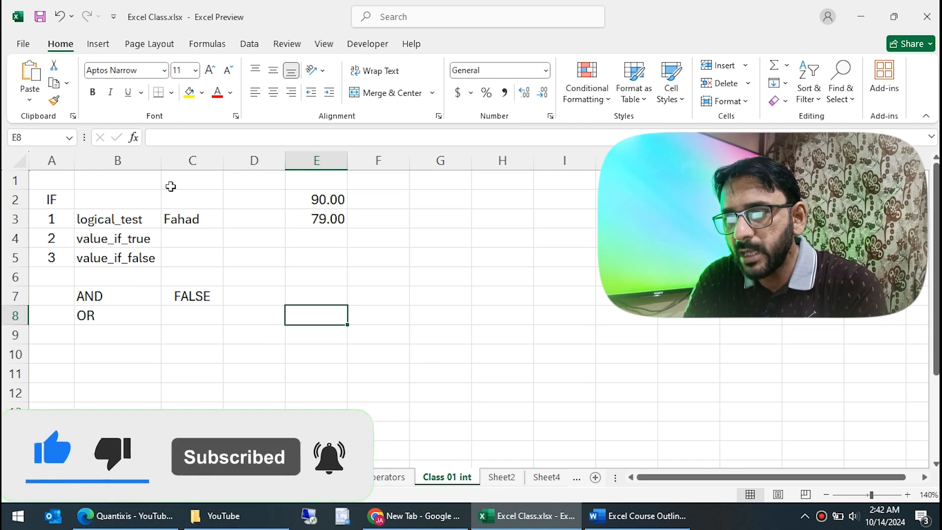
key(Left)
key(Left)
key(Up)
key(Up)
key(Up)
key(Up)
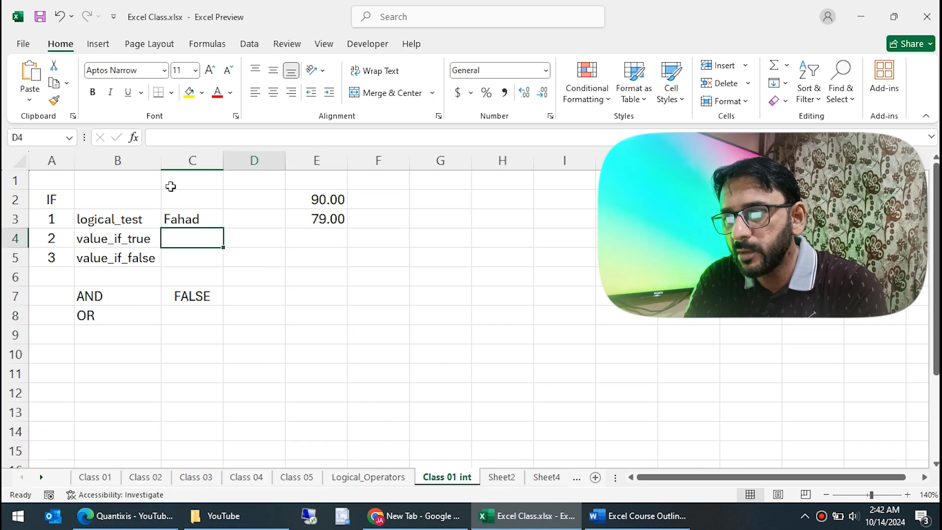
key(Right)
key(Right)
key(Up)
text(80)
key(Return)
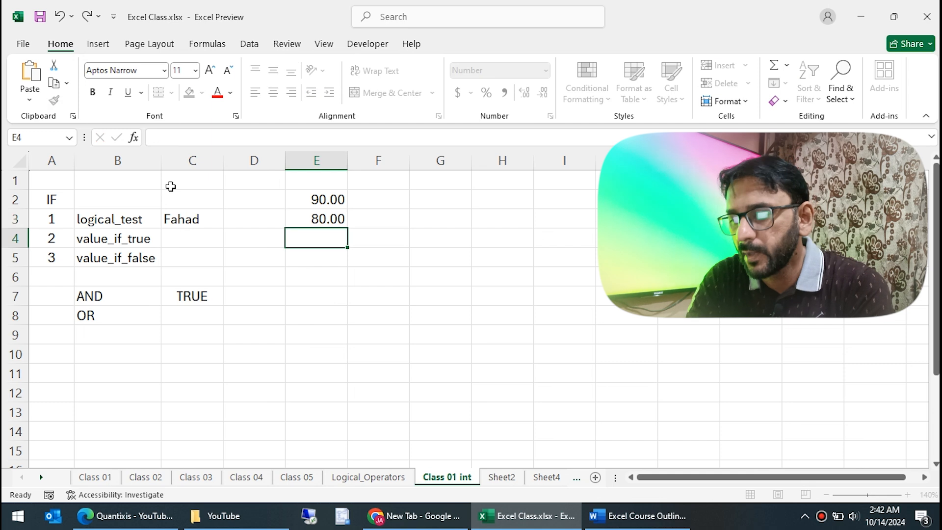
Begin an OR function in cell C8, beside the OR label.
key(Down)
key(Down)
key(Down)
key(Down)
key(Left)
key(Left)
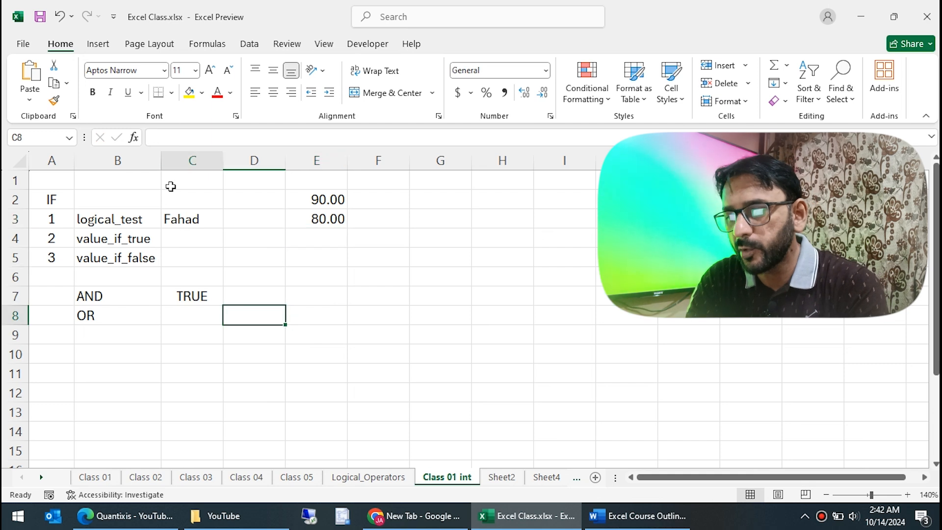
key(F2)
text(=or)
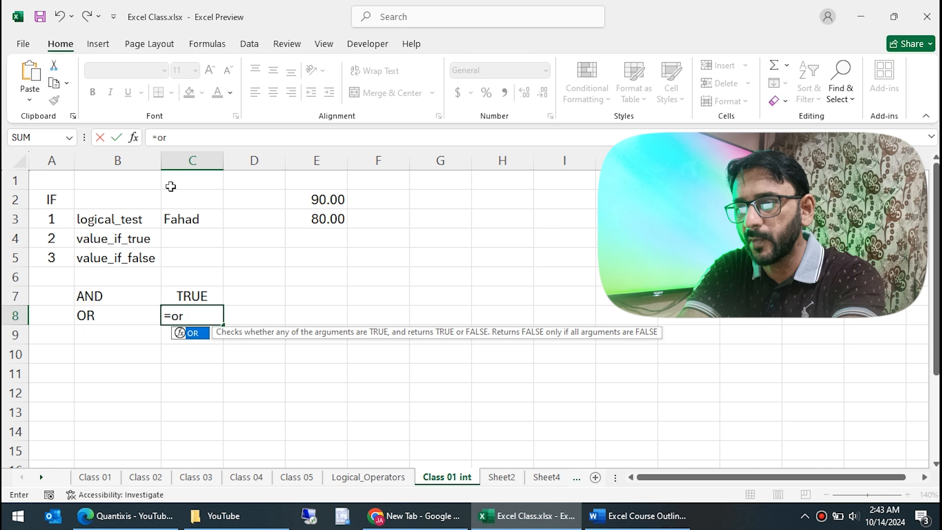
key(Tab)
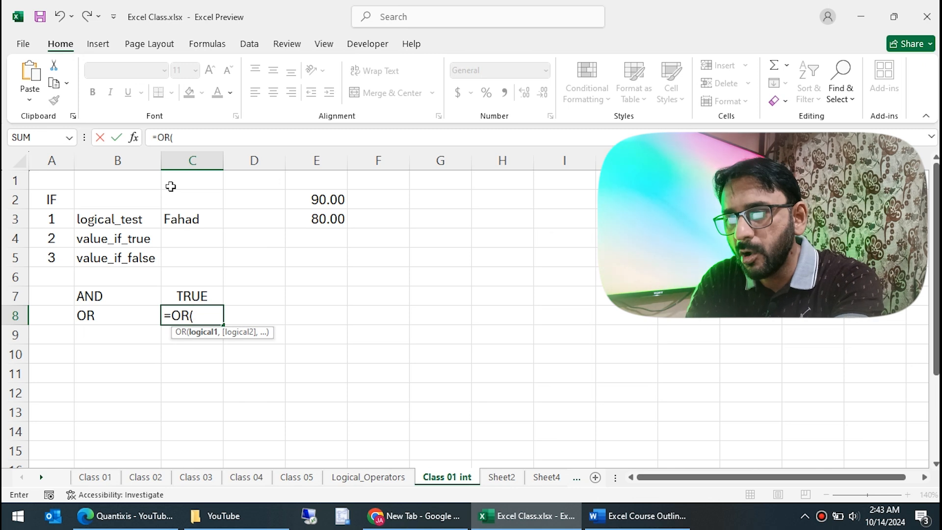
Enter E2=90 as the first condition of the OR formula in C8.
key(Up)
key(Up)
key(Up)
key(Up)
key(Up)
key(Up)
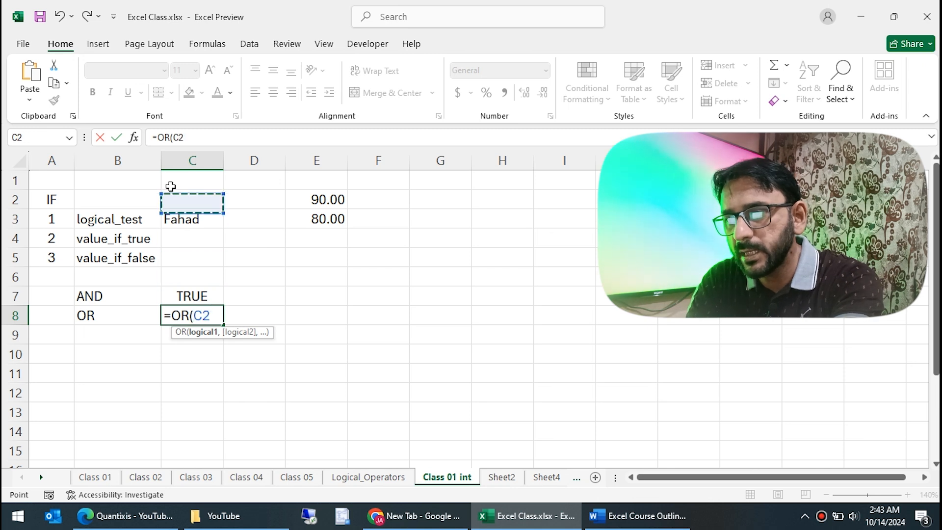
key(Right)
key(Right)
text(=)
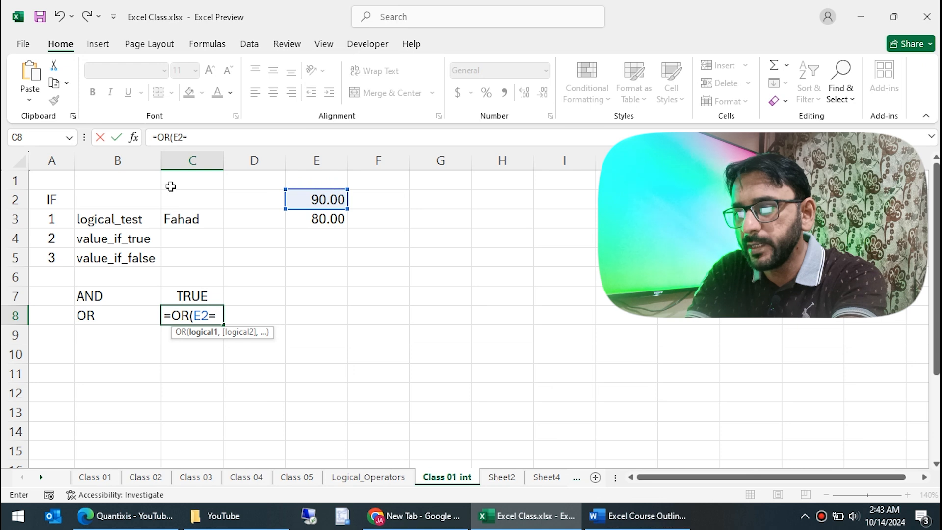
text(90,)
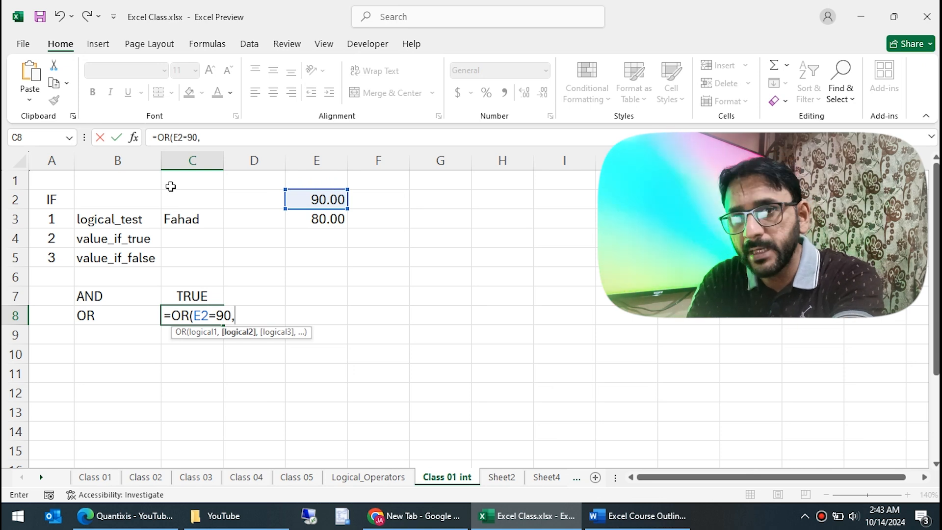
Add E3>80 as the second condition of the C8 OR formula, commit it and reselect C8.
key(Up)
key(Up)
key(Up)
key(Up)
key(Up)
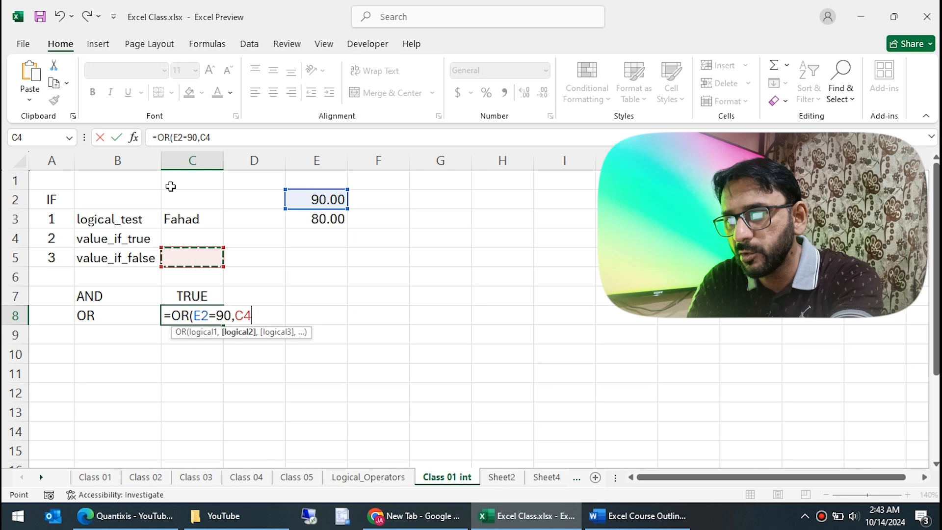
key(Right)
key(Right)
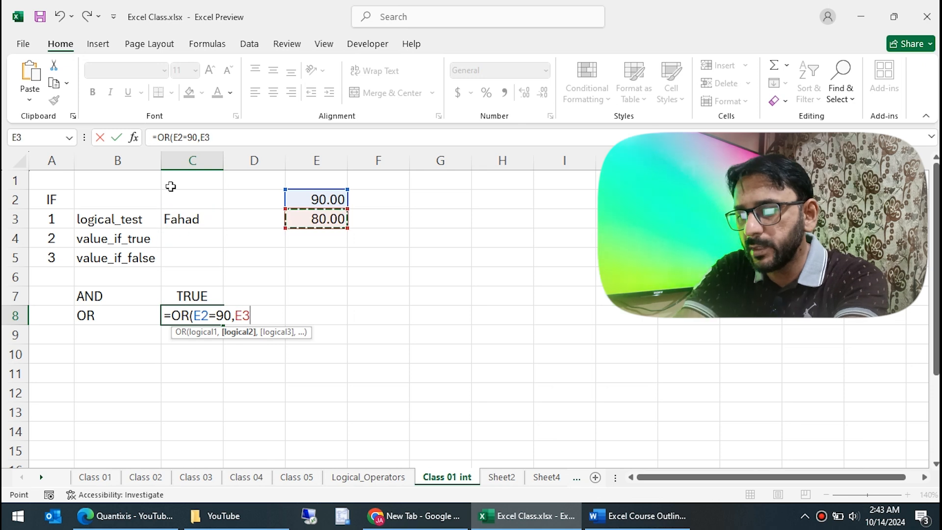
text(,)
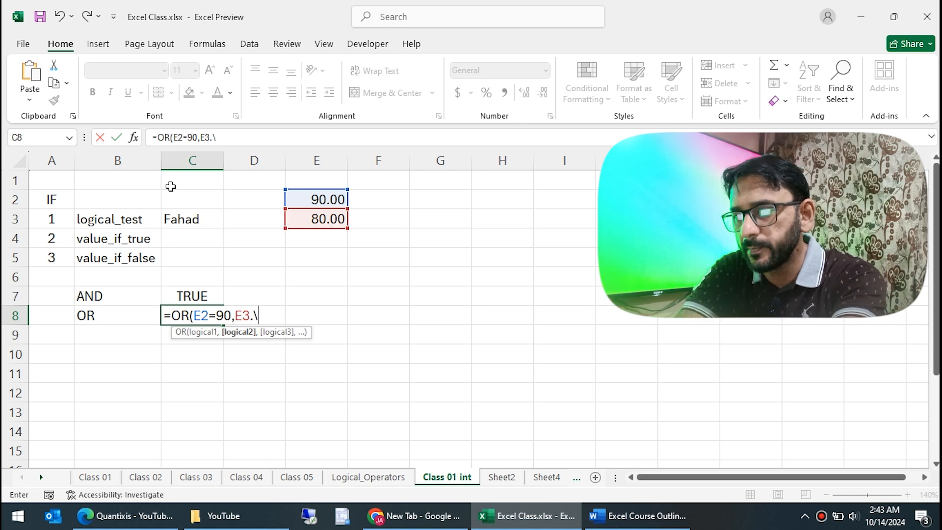
key(BackSpace)
text(>)
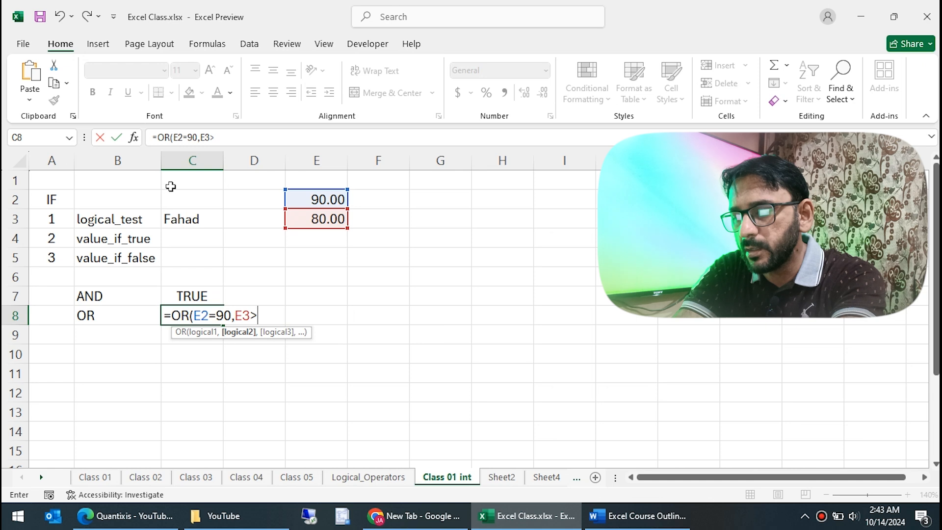
key(BackSpace)
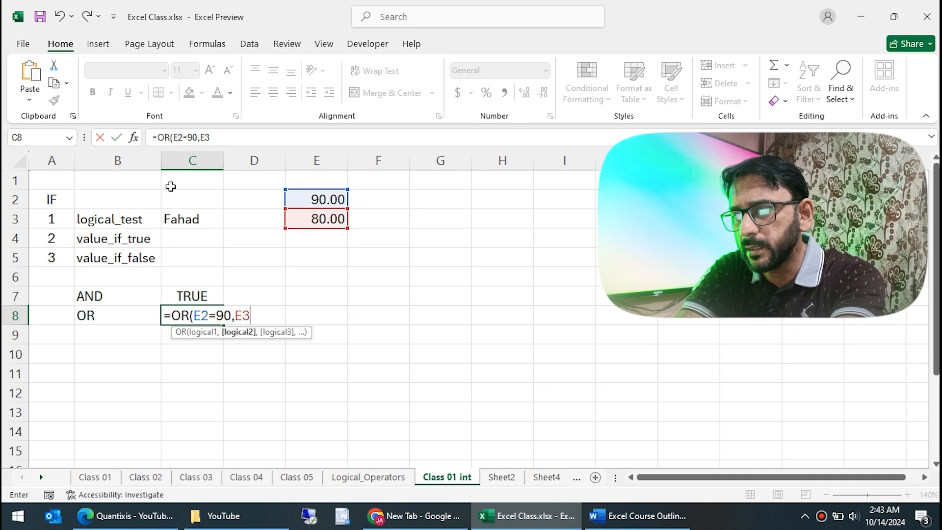
text(>80)
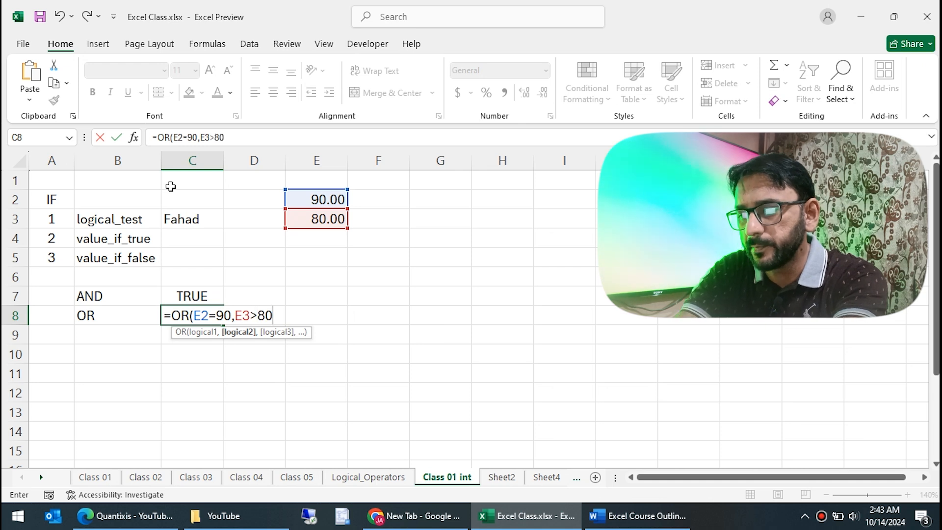
text())
key(Return)
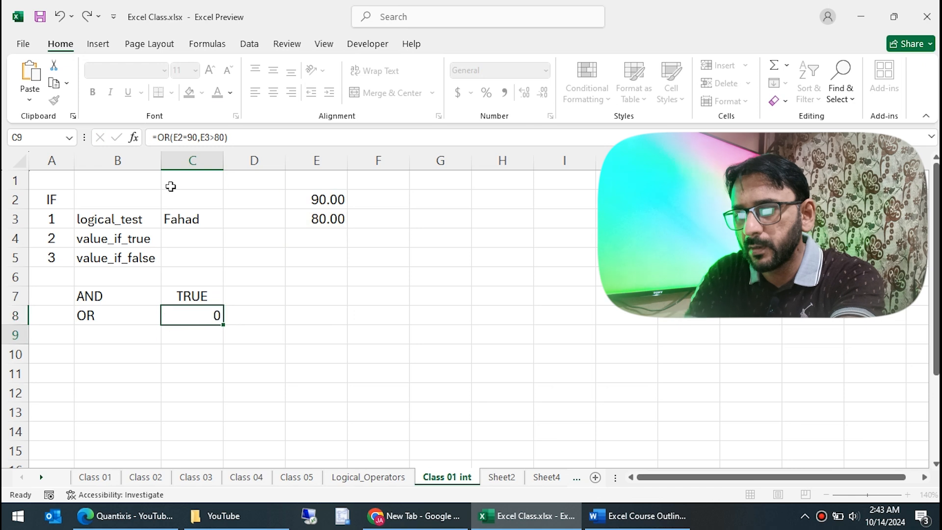
key(Up)
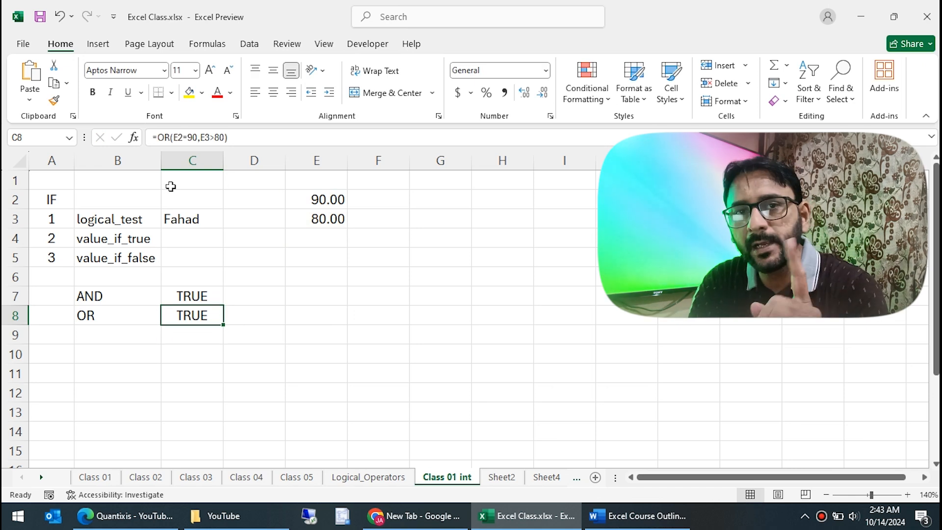